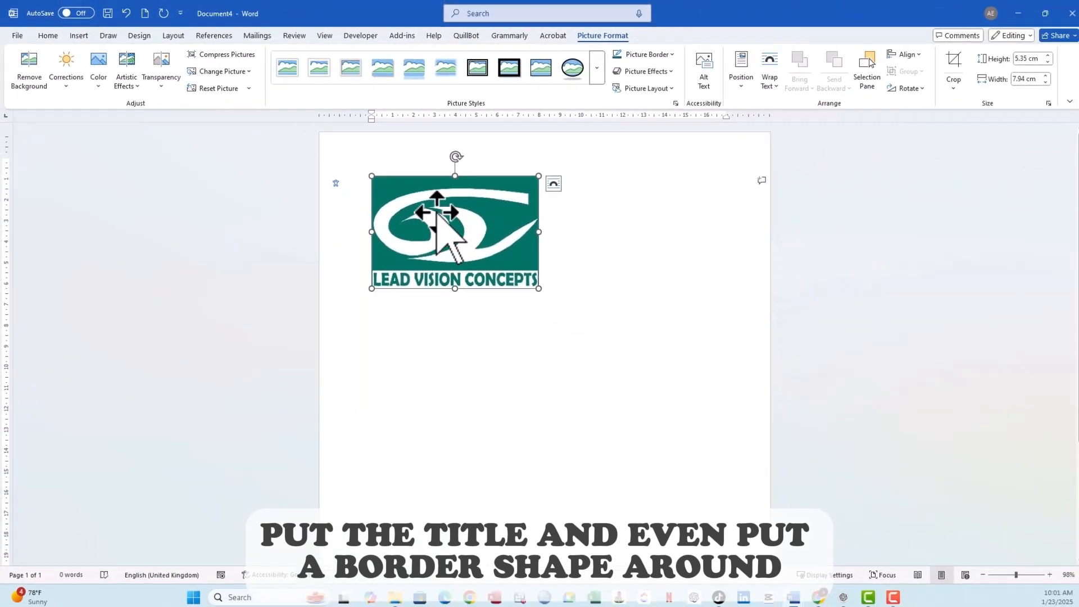
left_click_drag(619, 287, 568, 244)
left_click_drag(718, 357, 591, 268)
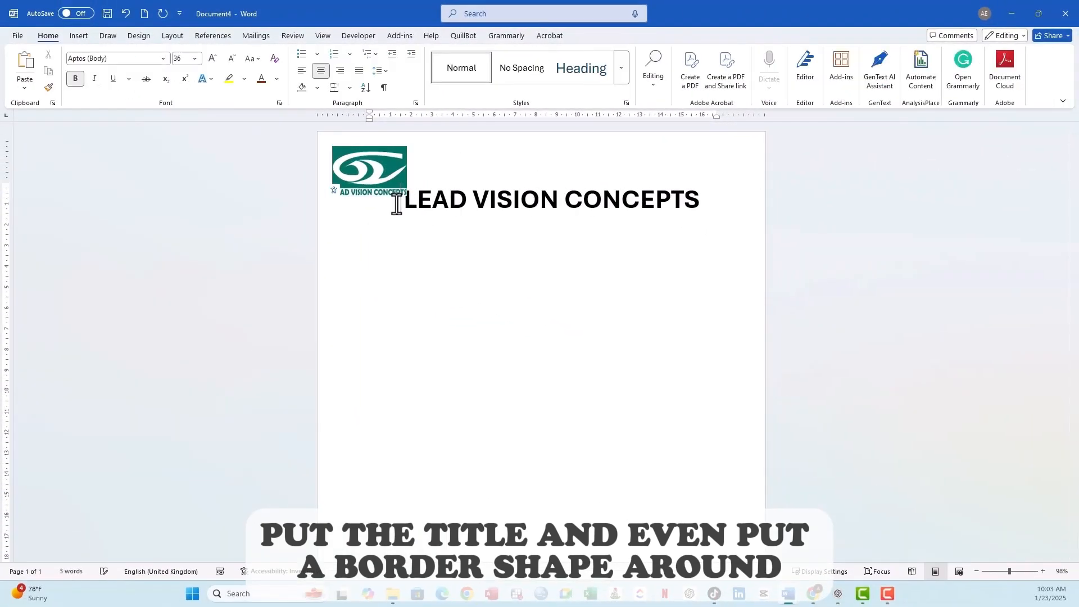
left_click(396, 174)
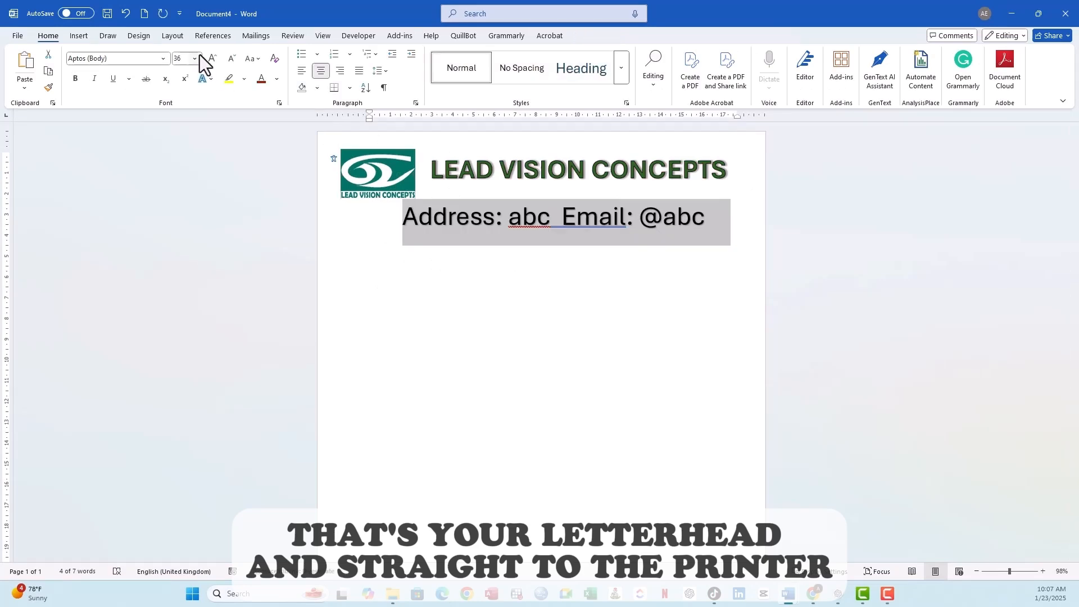
left_click(198, 55)
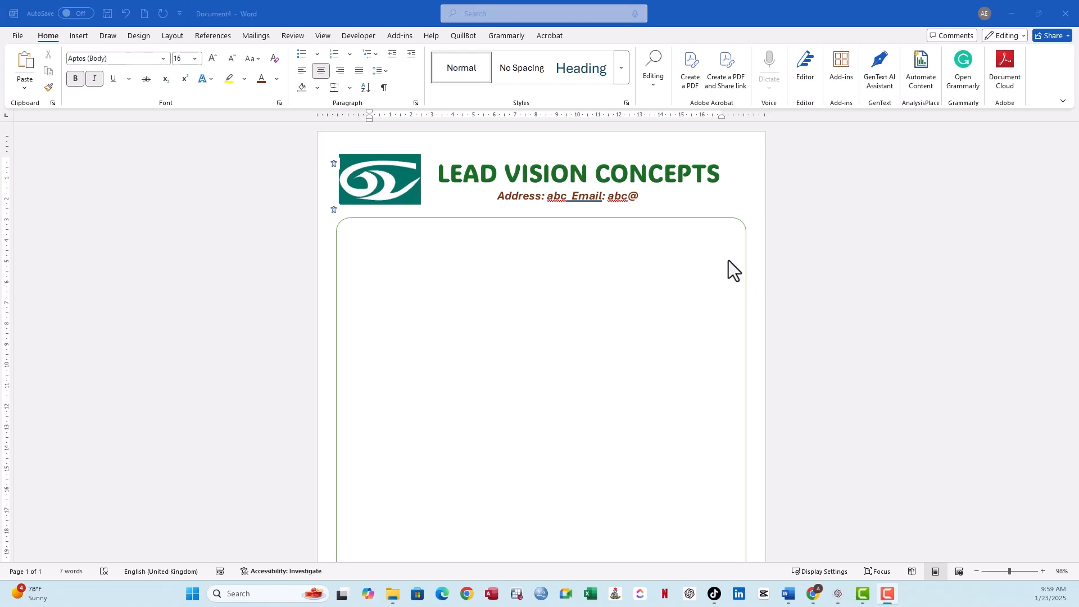
- Look over the finished sample letterhead down to the page's end, and delete its logo picture
scroll(725, 253, "down", 5)
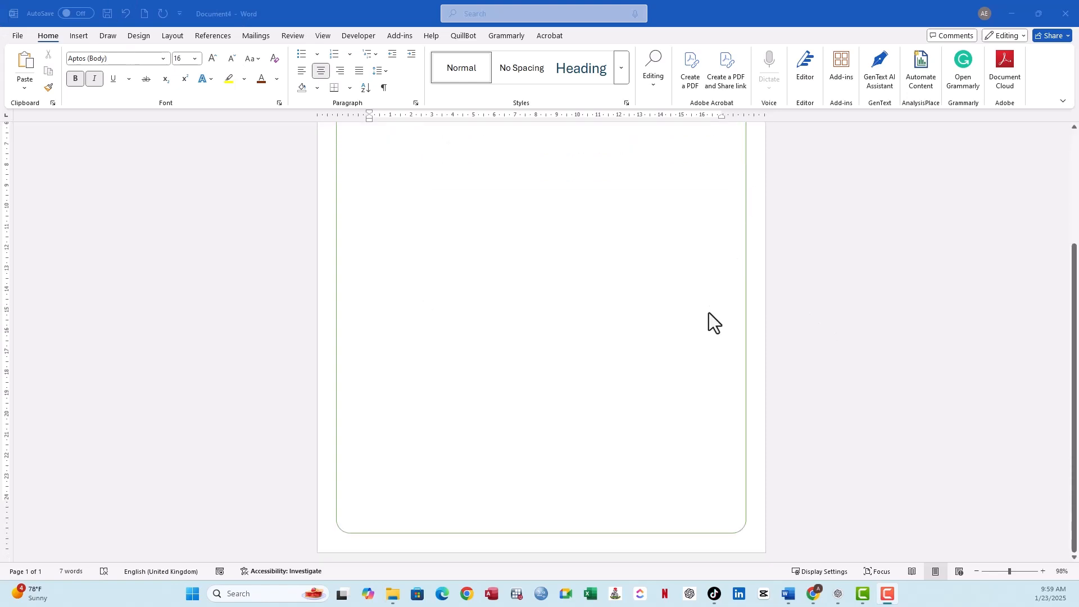
scroll(709, 313, "up", 5)
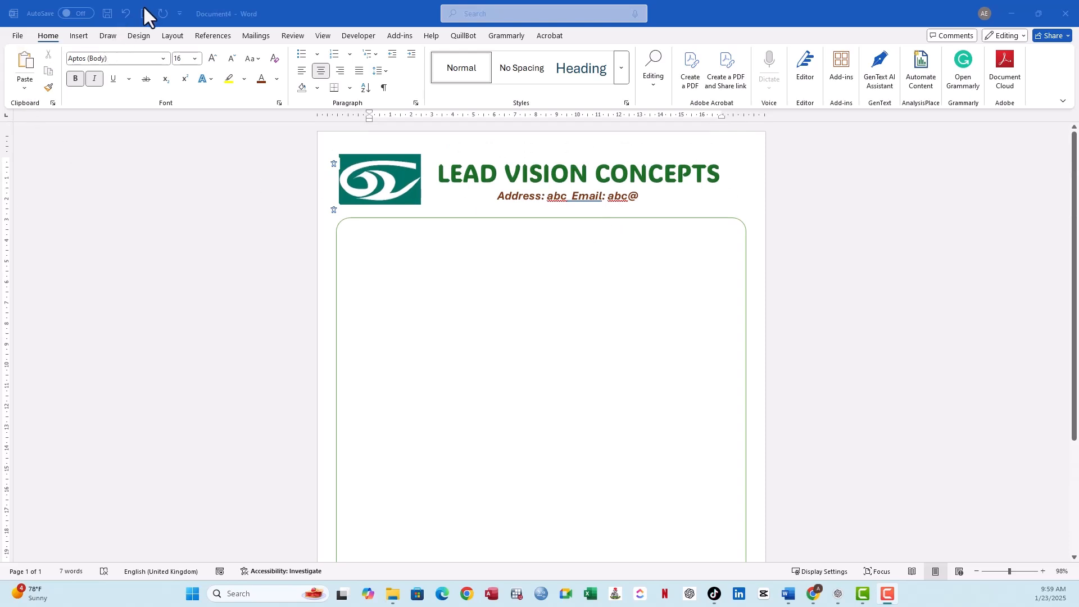
left_click(381, 164)
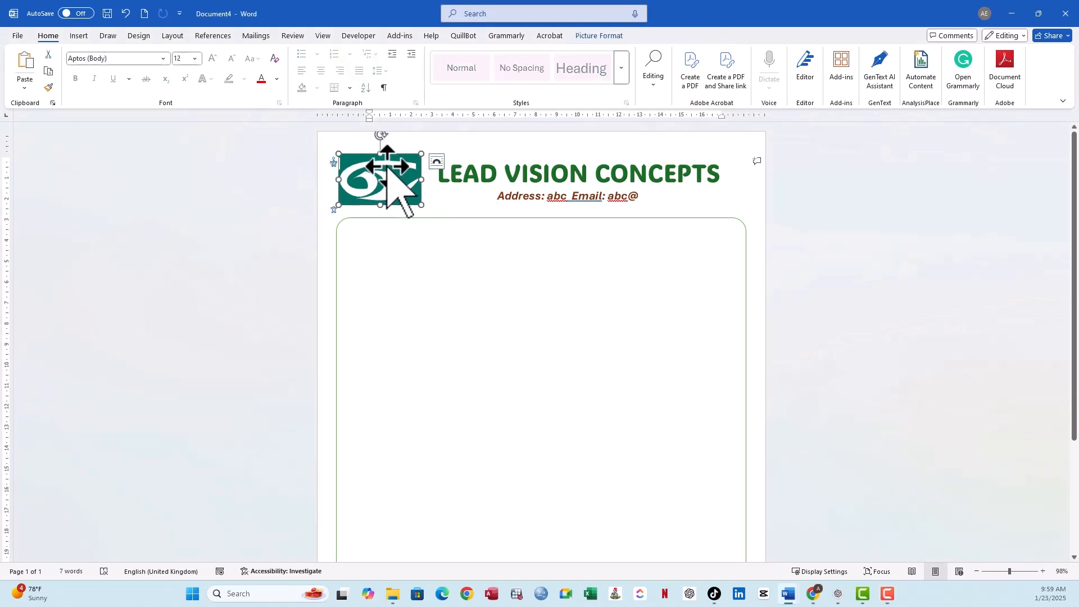
key("Delete")
- Delete the title LEAD VISION CONCEPTS, the address and email line, and the rounded border from the page
left_click(472, 172)
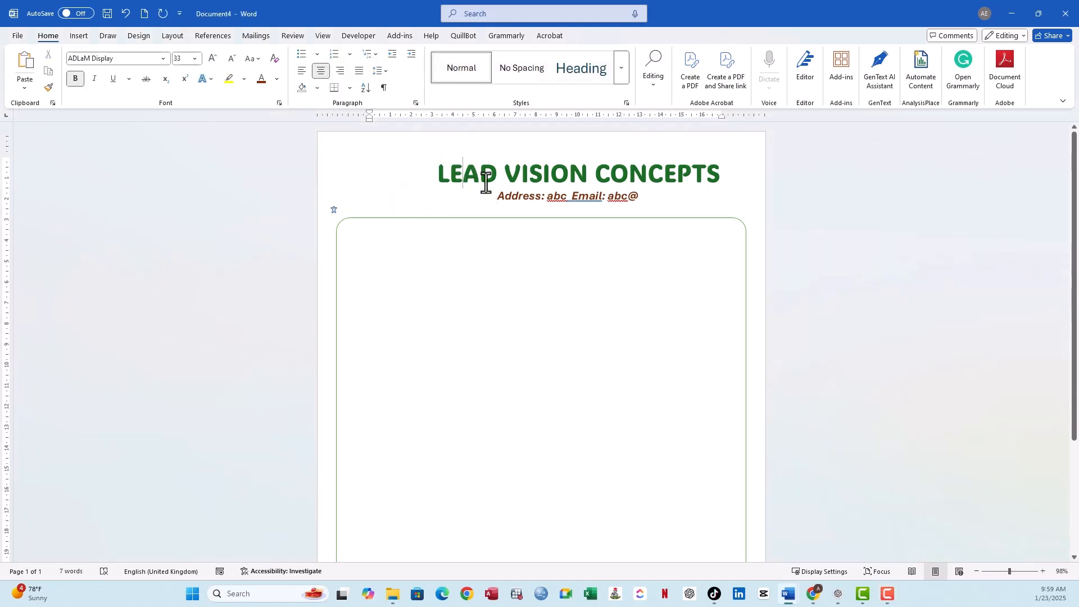
left_click_drag(440, 176, 720, 174)
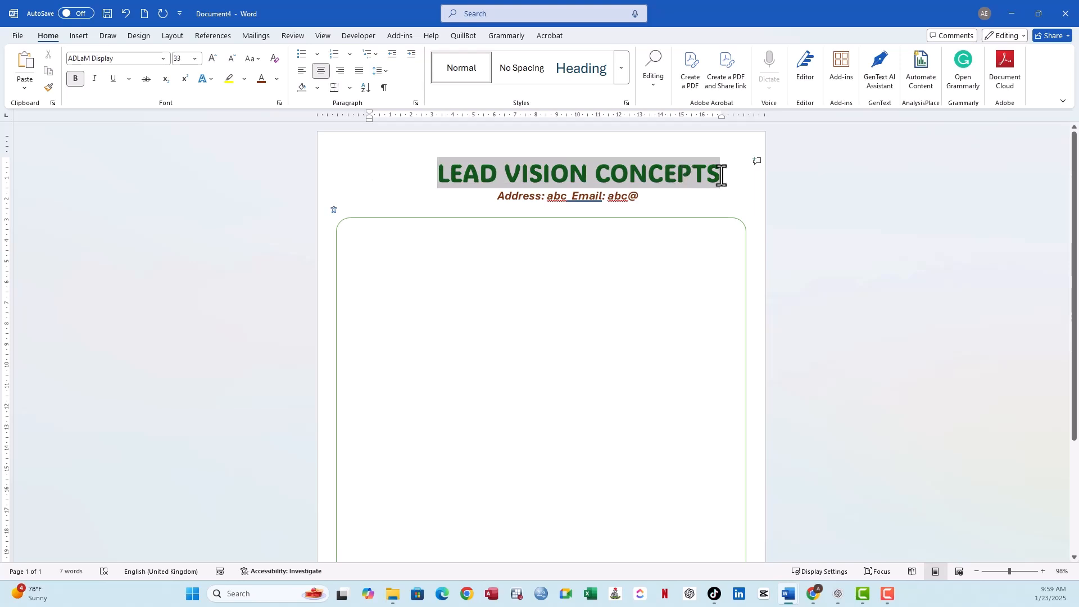
key("Delete")
left_click_drag(641, 196, 513, 197)
key("Delete")
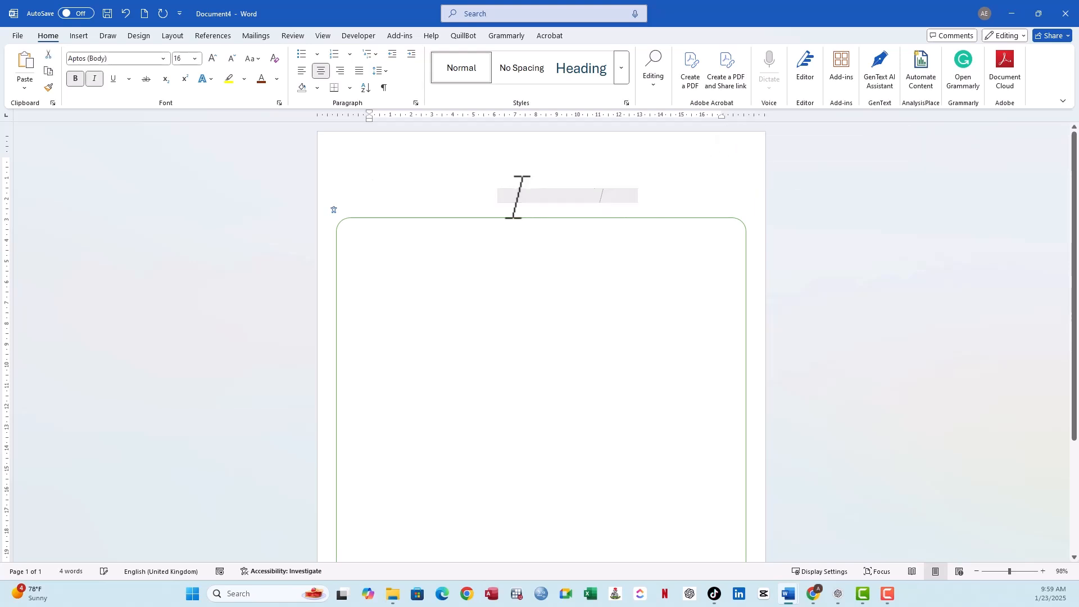
key("Delete")
- Clear all formatting from the whole document's remaining empty paragraphs
left_click(463, 179)
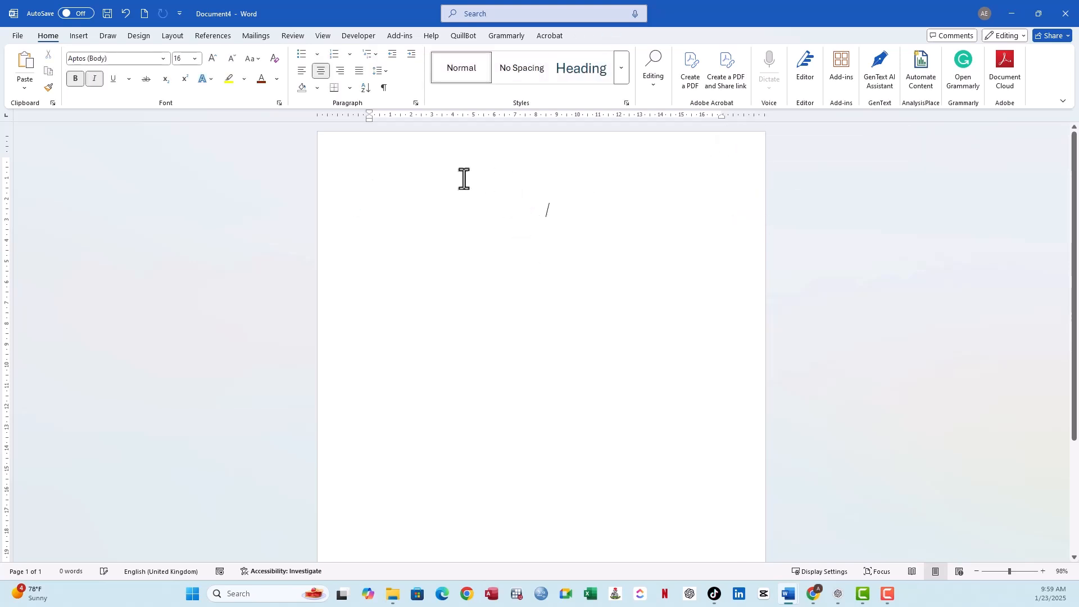
key("ctrl+a")
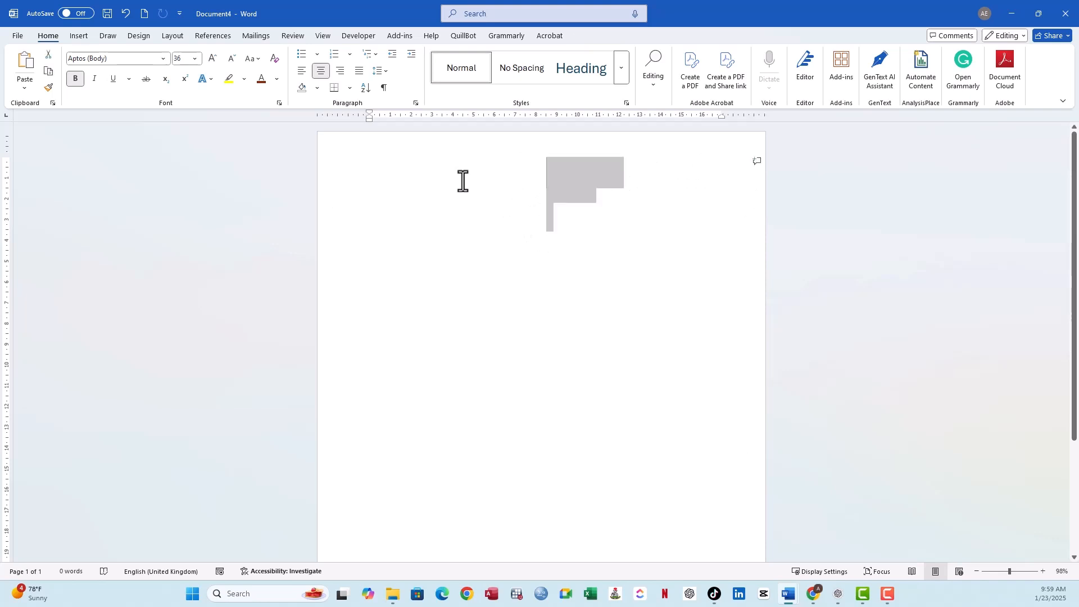
left_click(275, 59)
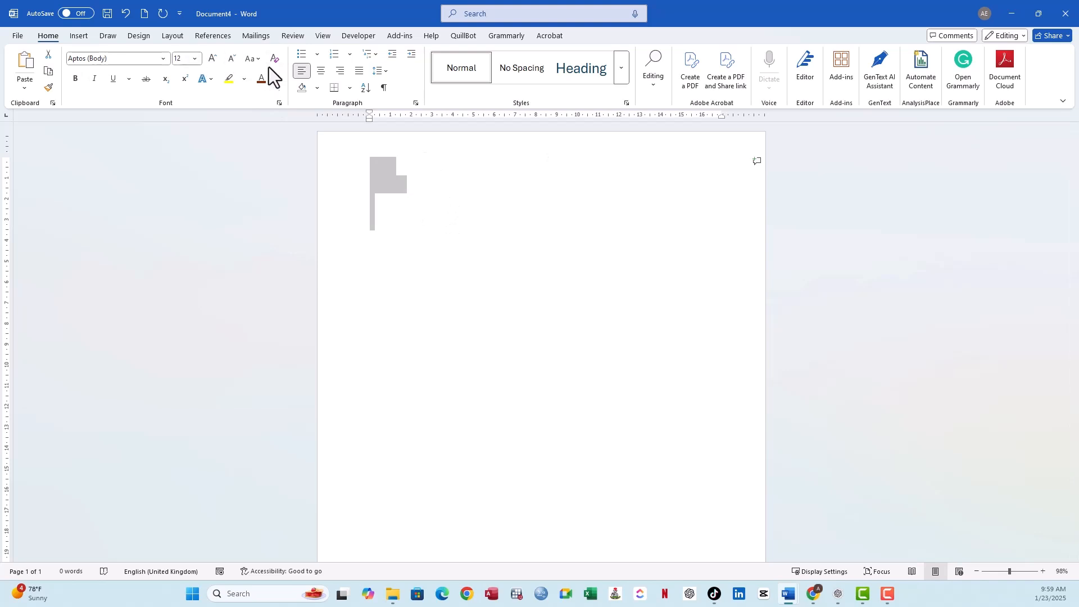
left_click(457, 258)
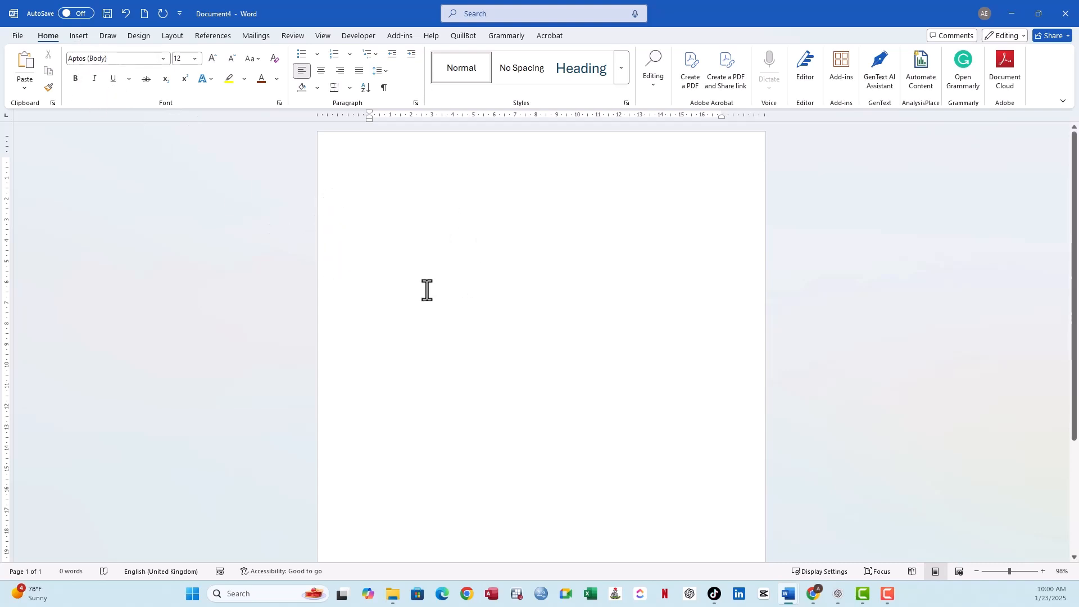
- Draft the lines Business Logo, Business Name, Business Contacts and Border rounder corner, and delete the whole list
type("Logo")
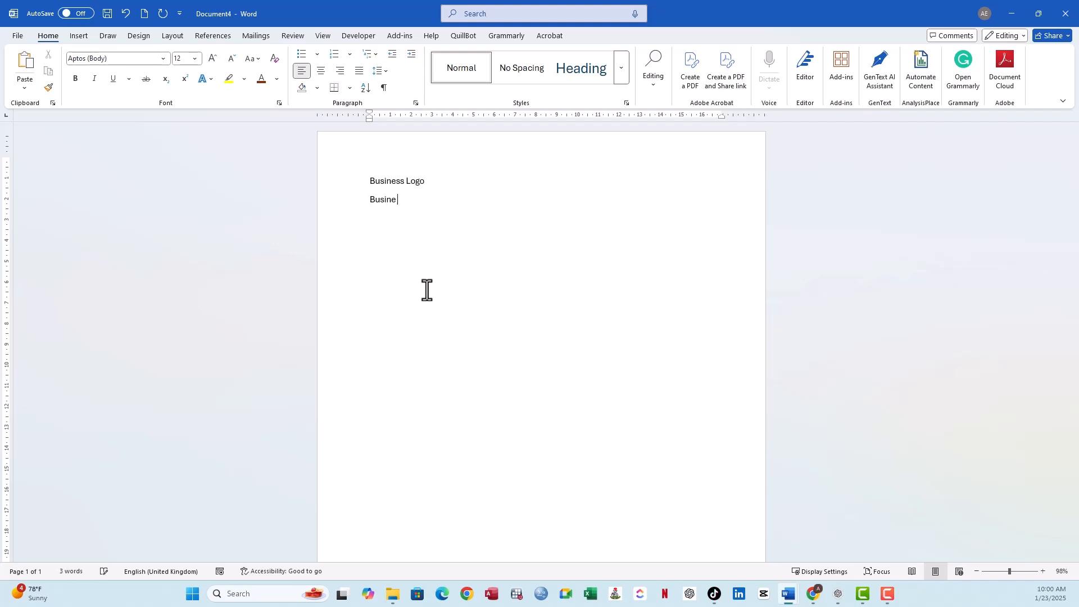
type("me")
key("Return")
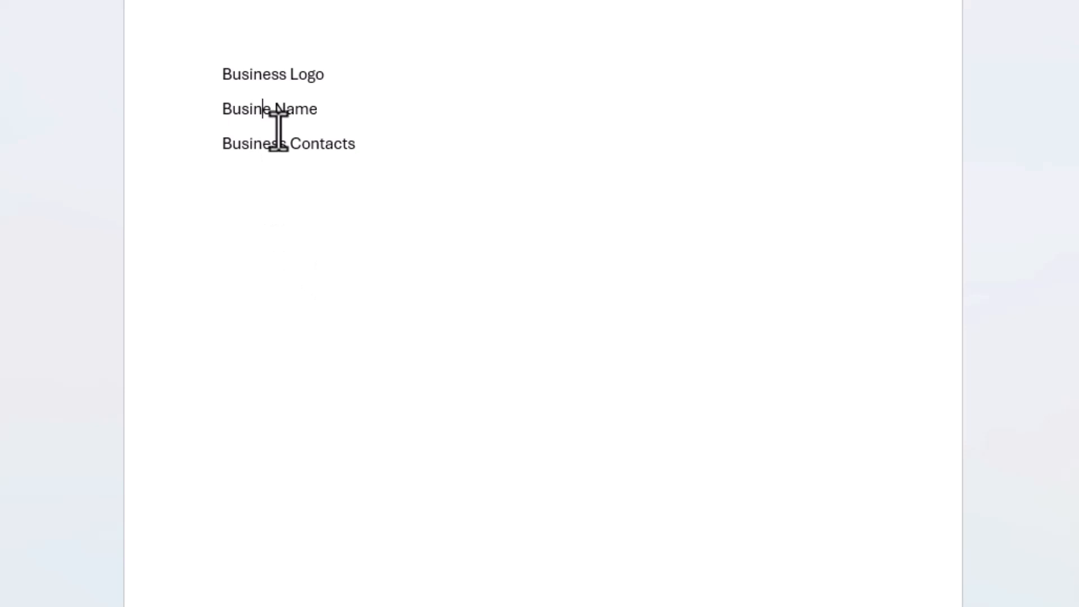
left_click(271, 113)
type("ss")
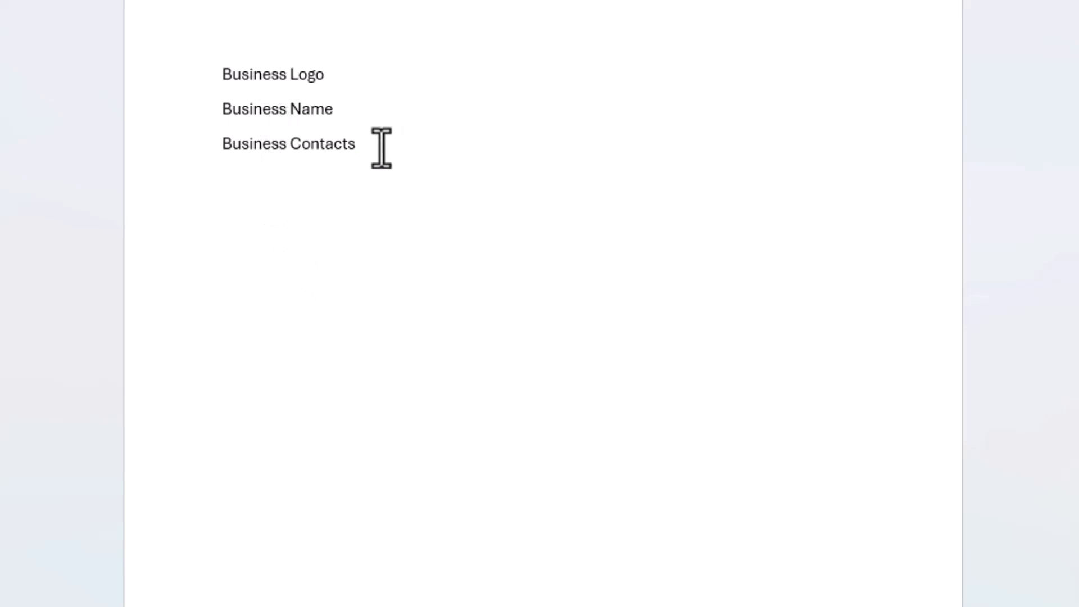
left_click(381, 148)
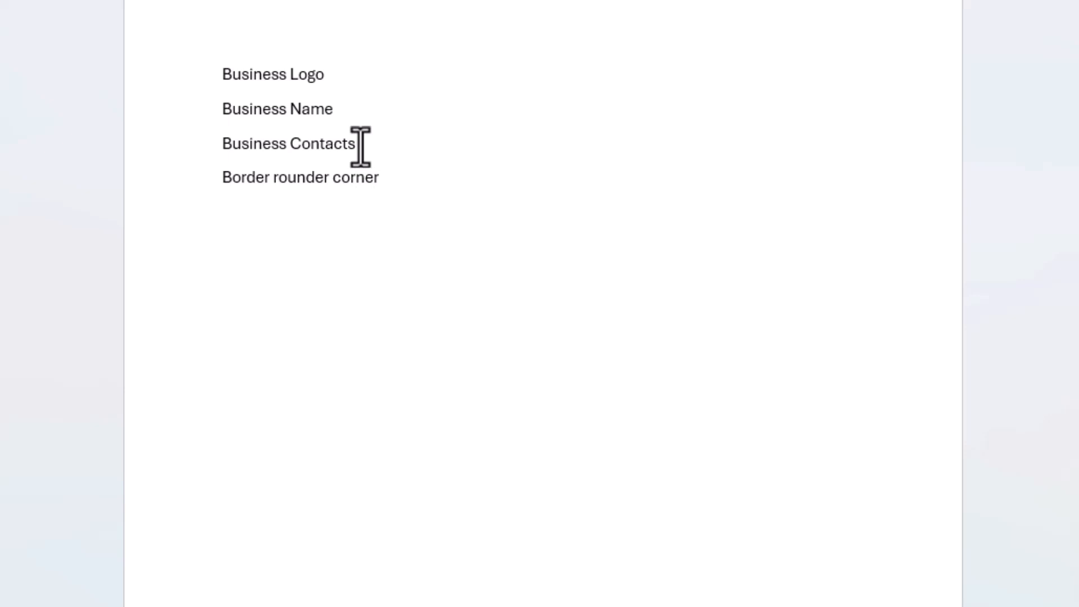
left_click_drag(395, 197, 200, 75)
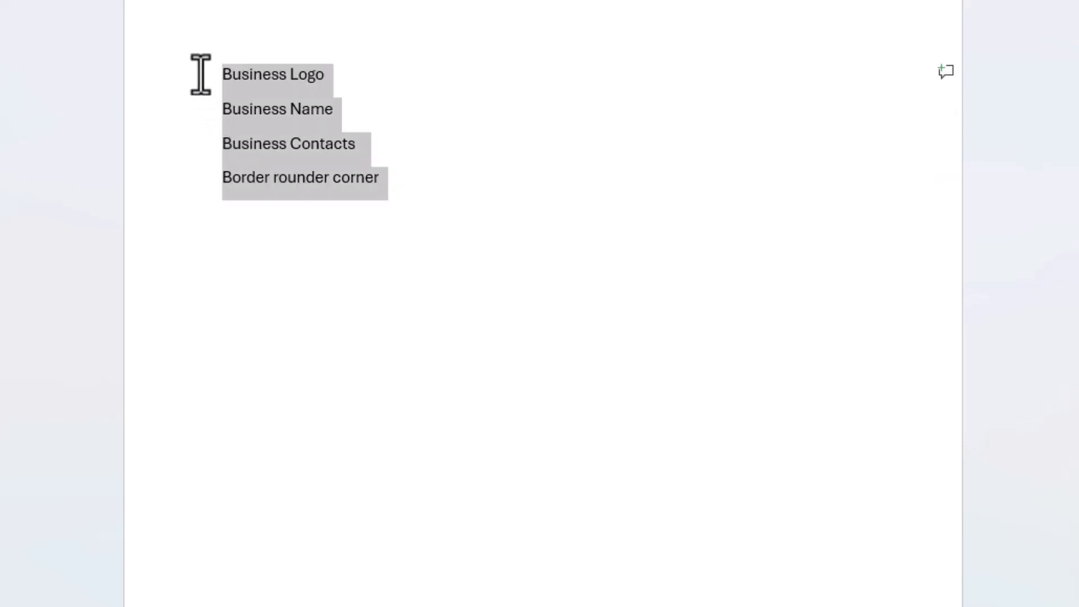
key("BackSpace")
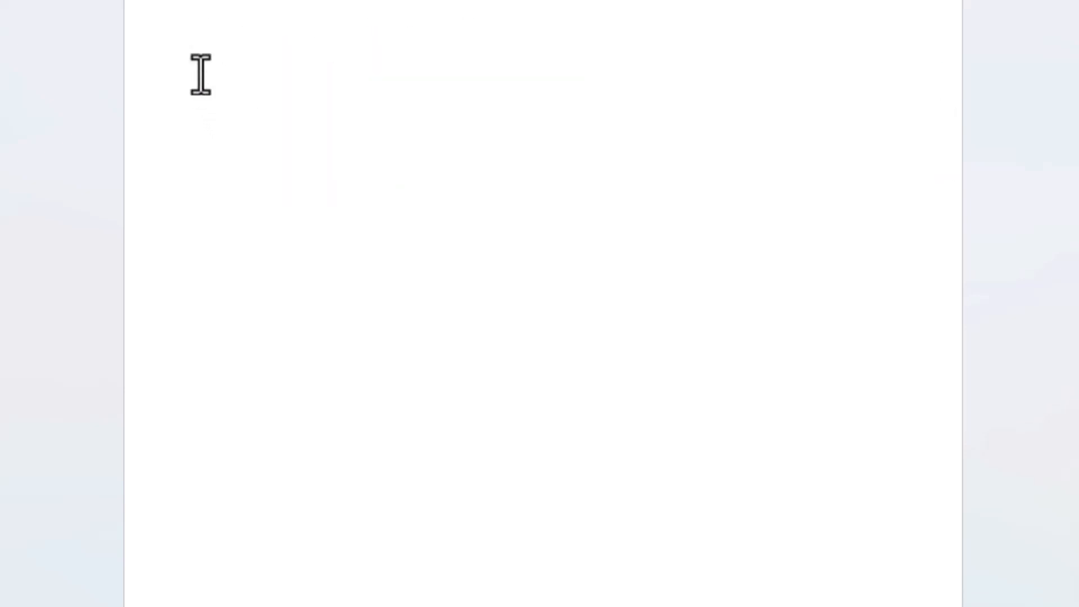
- Insert the picture logo45.jpg from the Desktop folder on this device into the blank page
left_click(78, 35)
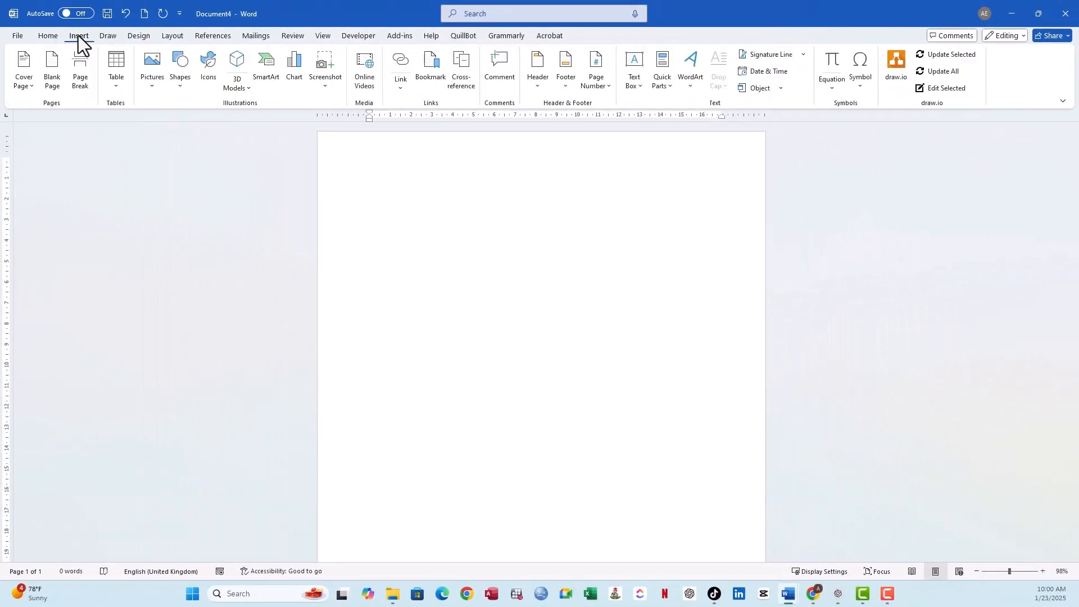
left_click(153, 75)
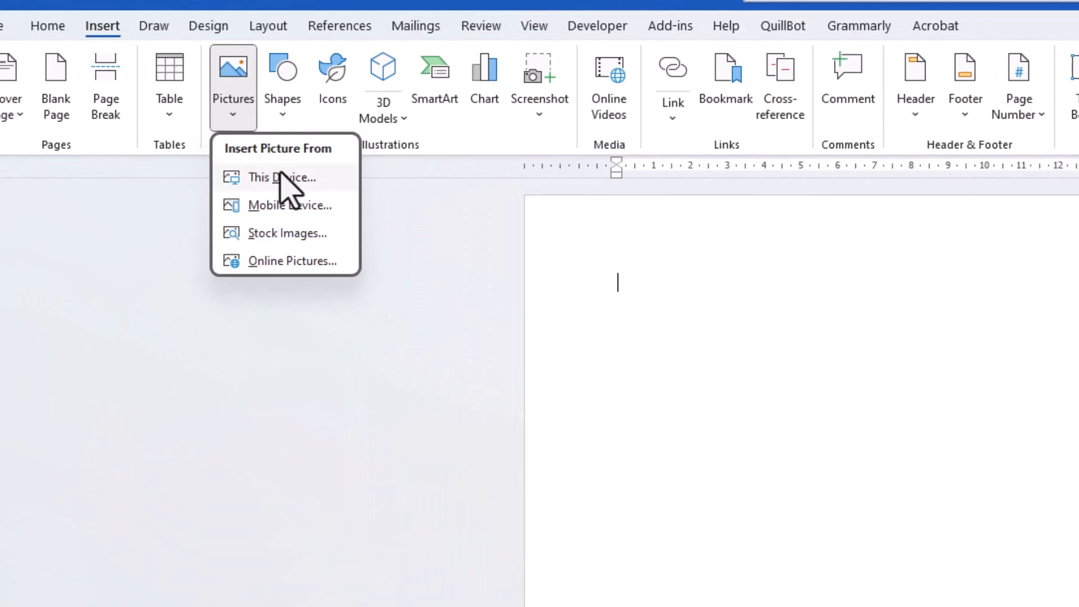
left_click(280, 179)
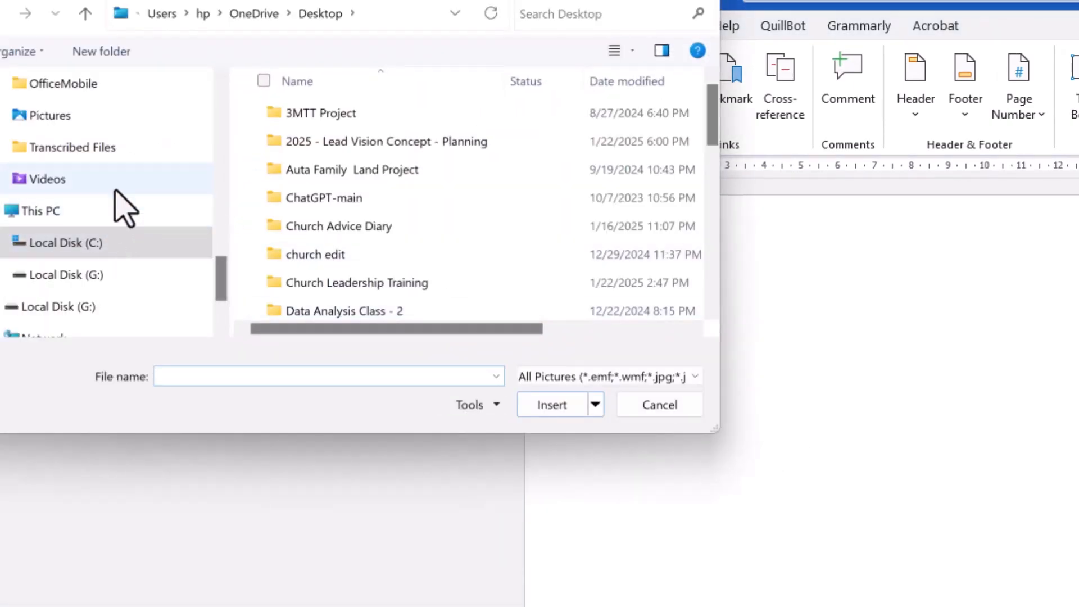
scroll(325, 205, "down", 6)
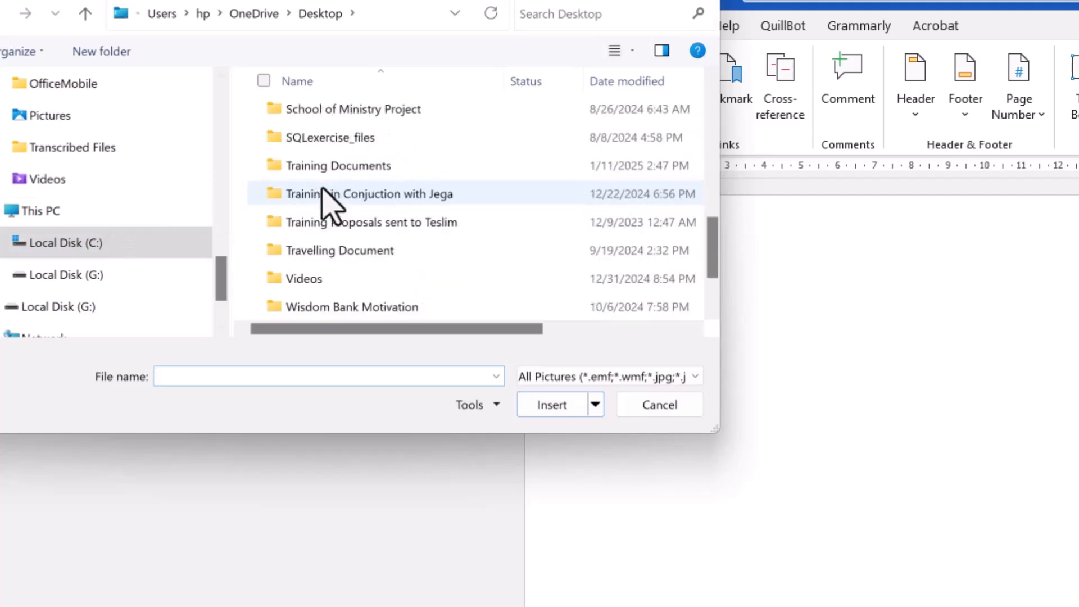
scroll(328, 204, "down", 1)
left_click(343, 311)
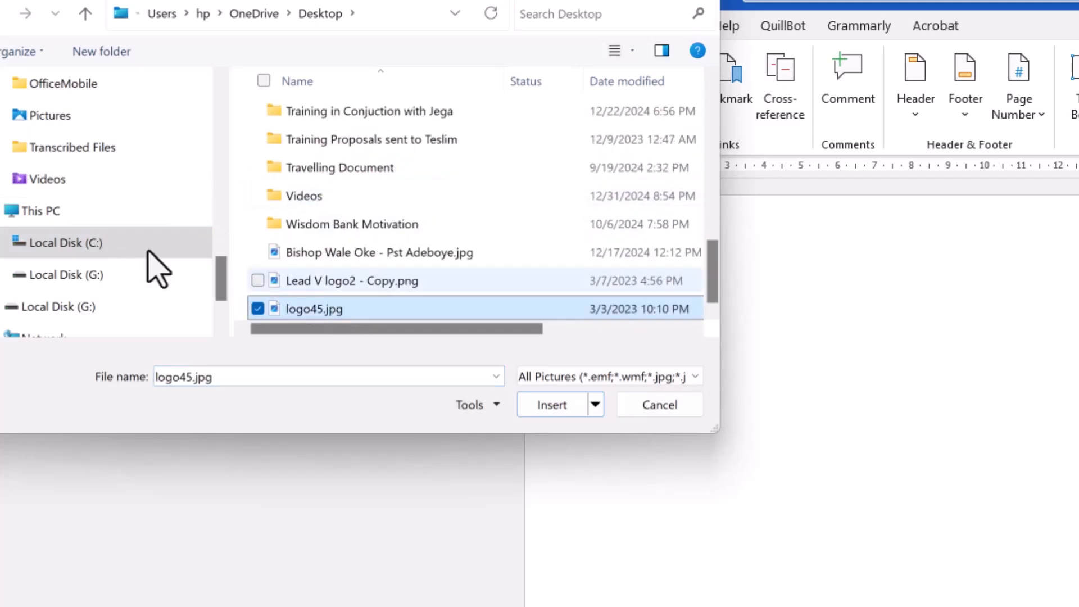
left_click(564, 401)
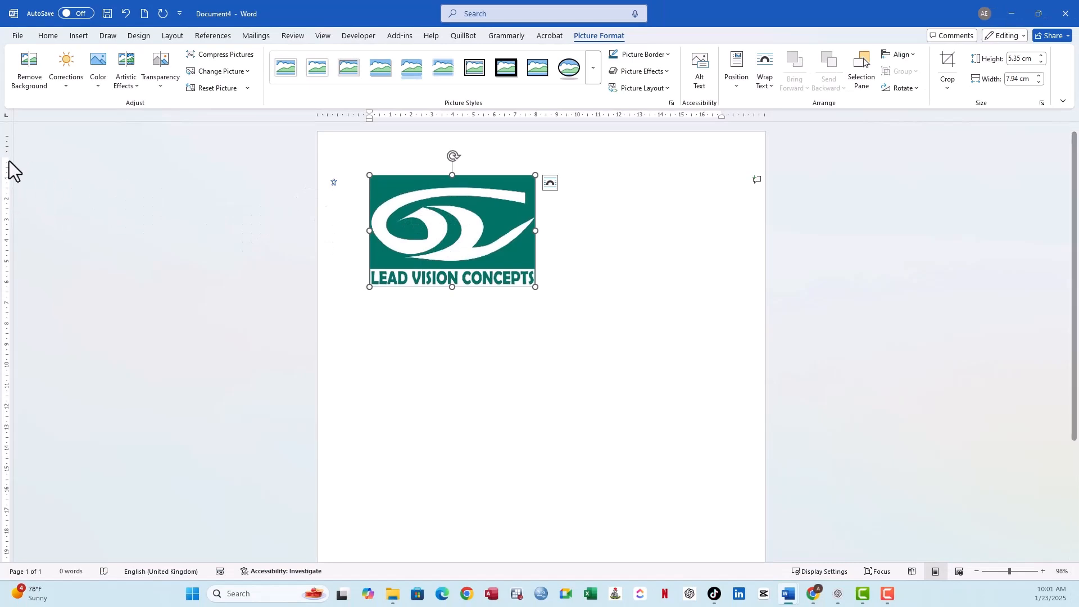
- Increase the page's top margin and pull the paragraph's right indent slightly inward
left_click_drag(8, 158, 11, 179)
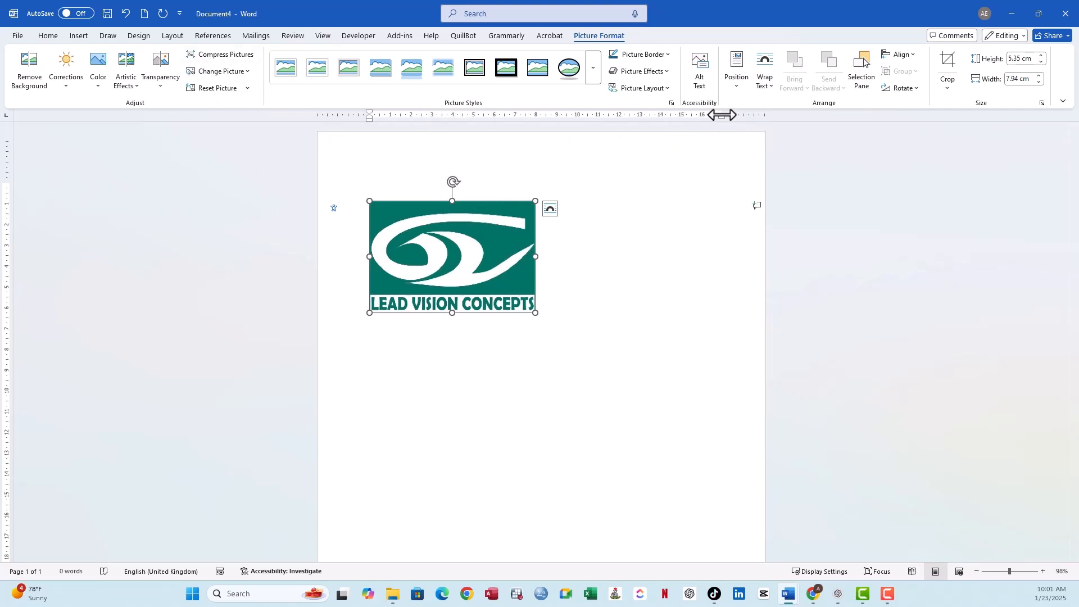
left_click_drag(722, 115, 717, 115)
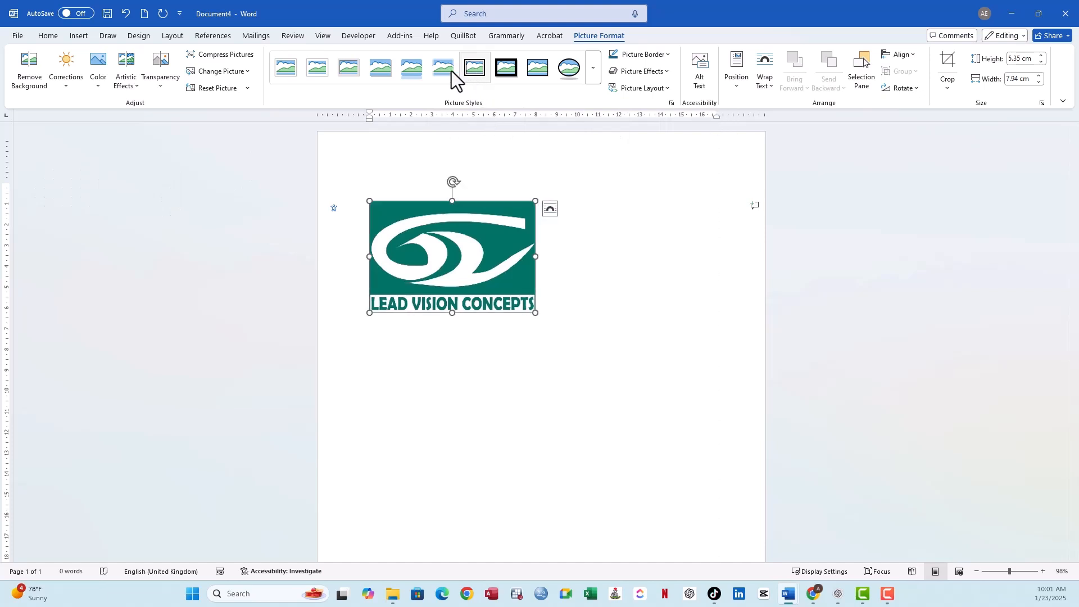
- Try to move the inline logo freely to different places on the page
left_click_drag(482, 254, 524, 345)
left_click_drag(469, 285, 604, 214)
left_click_drag(535, 253, 569, 418)
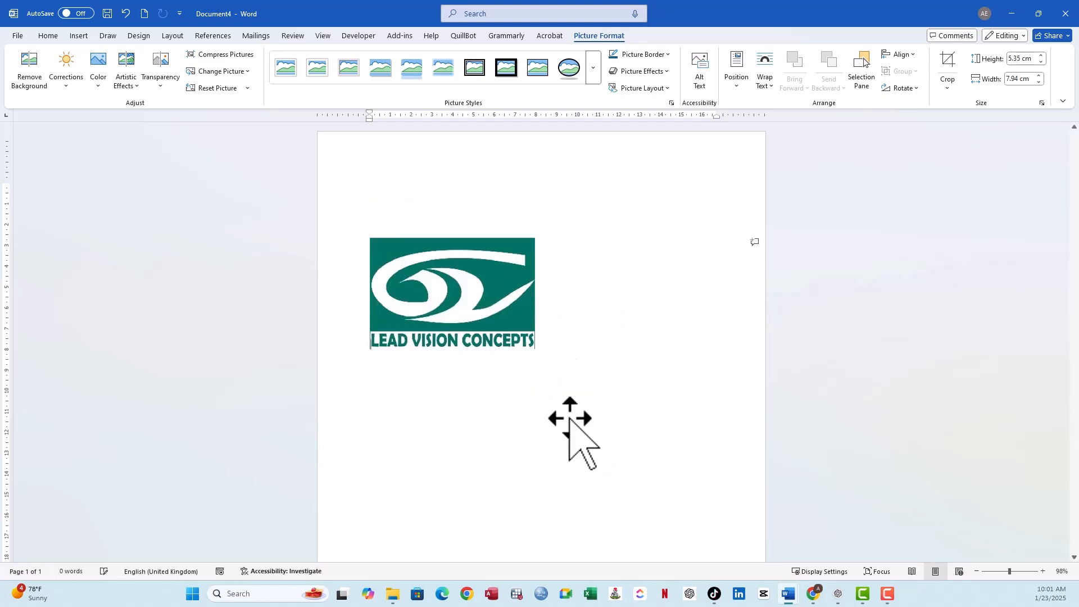
left_click_drag(453, 301, 450, 373)
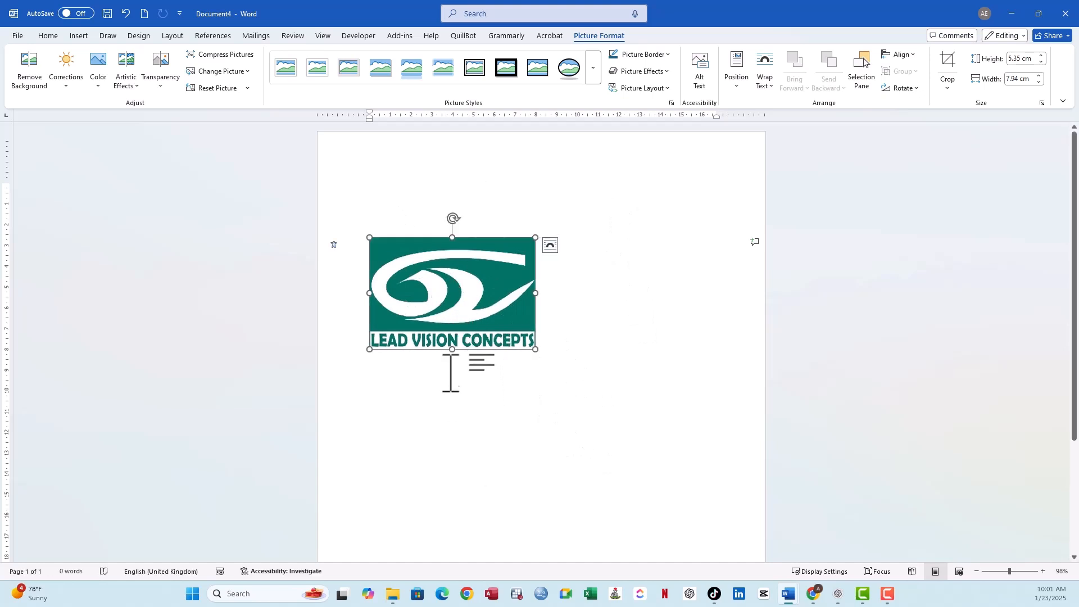
left_click_drag(443, 313, 443, 212)
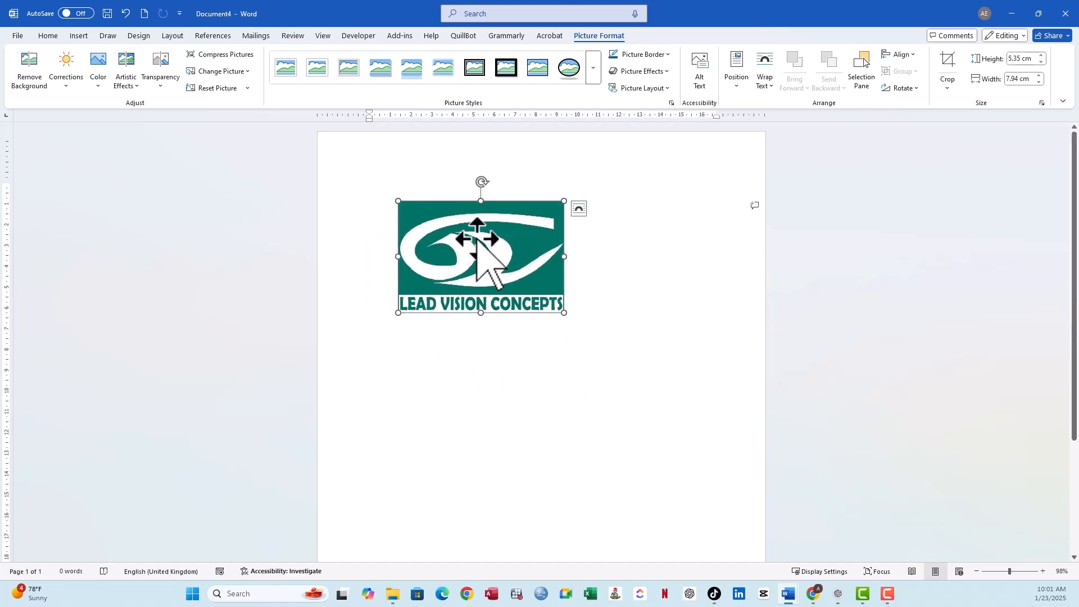
- Set the logo's text wrapping to In Front of Text and place it in the page's upper-left corner
left_click(578, 210)
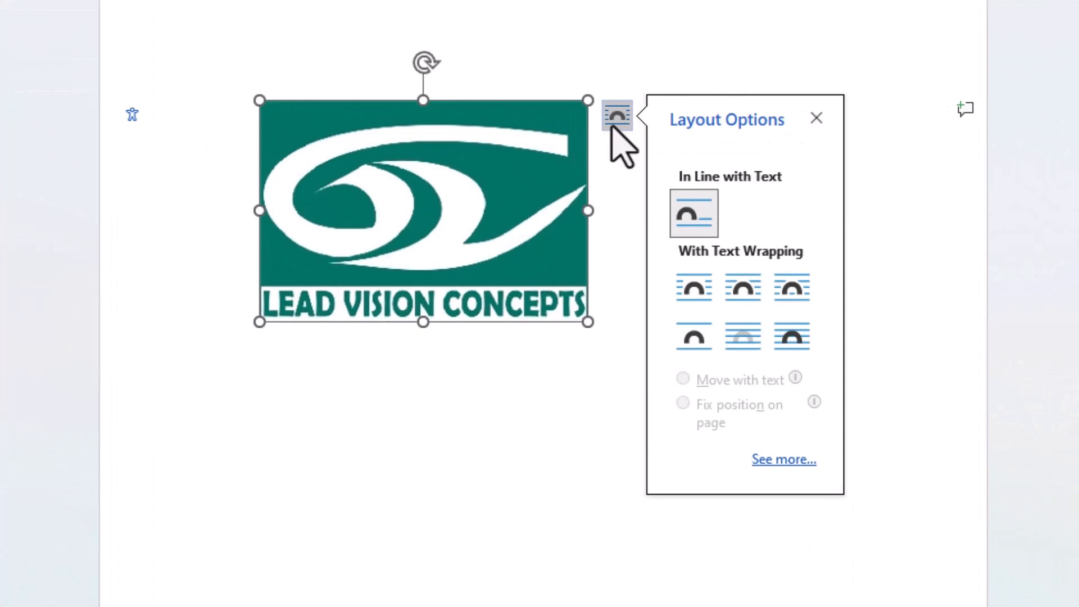
left_click(792, 340)
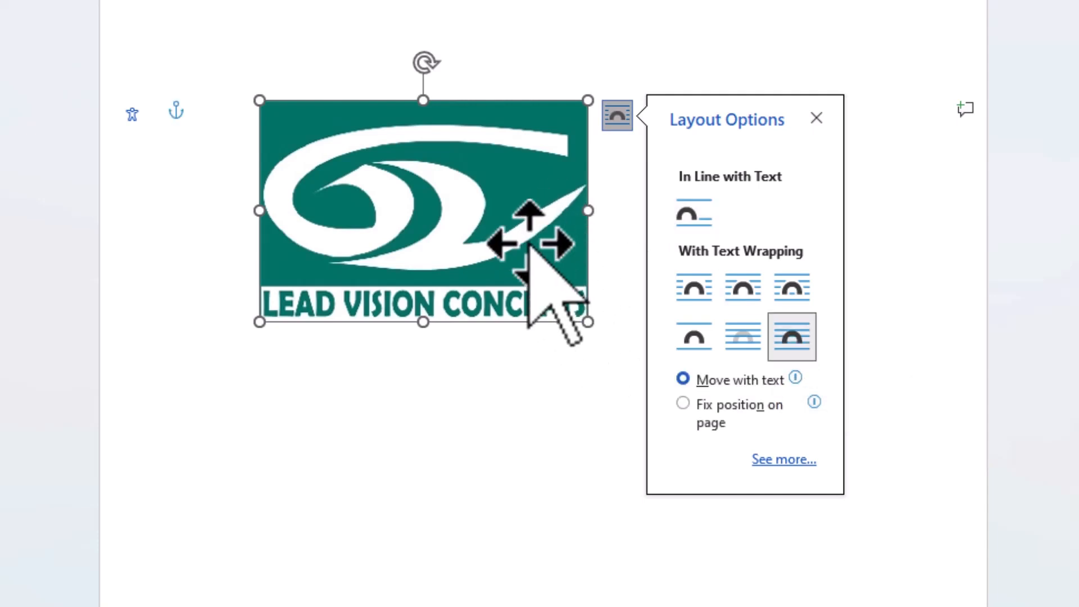
mouse_move(530, 248)
left_mouse_down()
mouse_move(522, 294)
mouse_move(422, 149)
mouse_move(682, 159)
mouse_move(784, 302)
mouse_move(470, 500)
left_mouse_up()
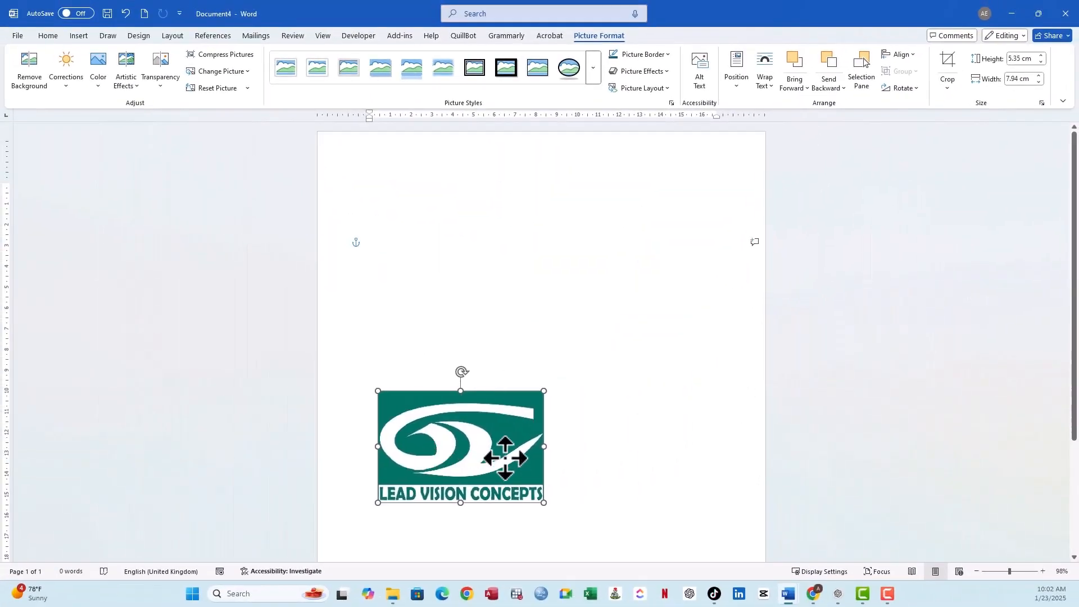
left_click_drag(504, 458, 470, 215)
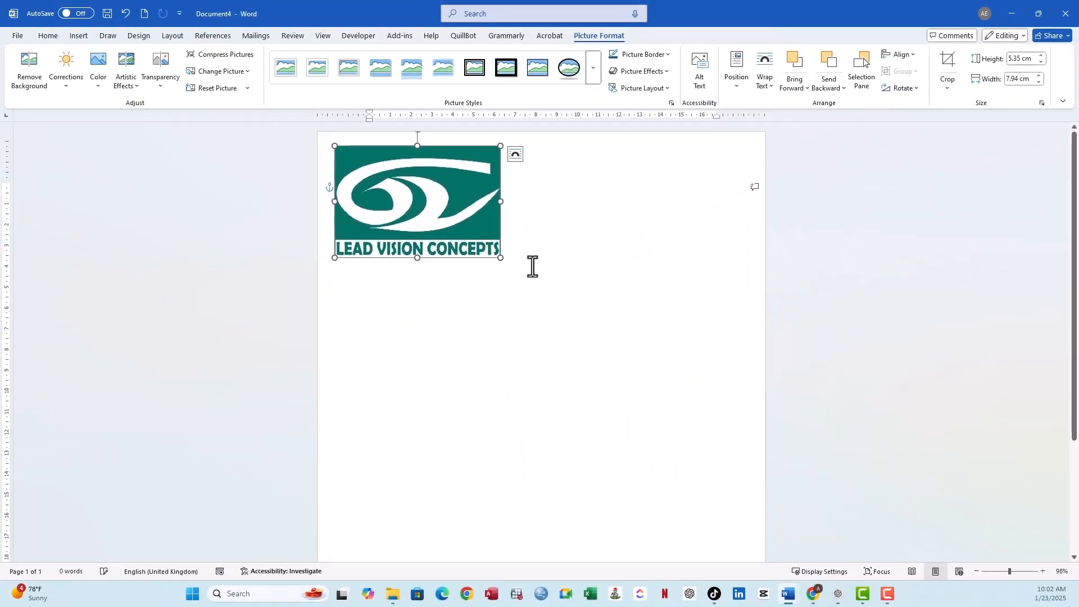
- Shrink the logo to about 2.55 cm high by 3.78 cm wide and nudge it slightly closer to the page's left edge
left_click_drag(500, 257, 414, 199)
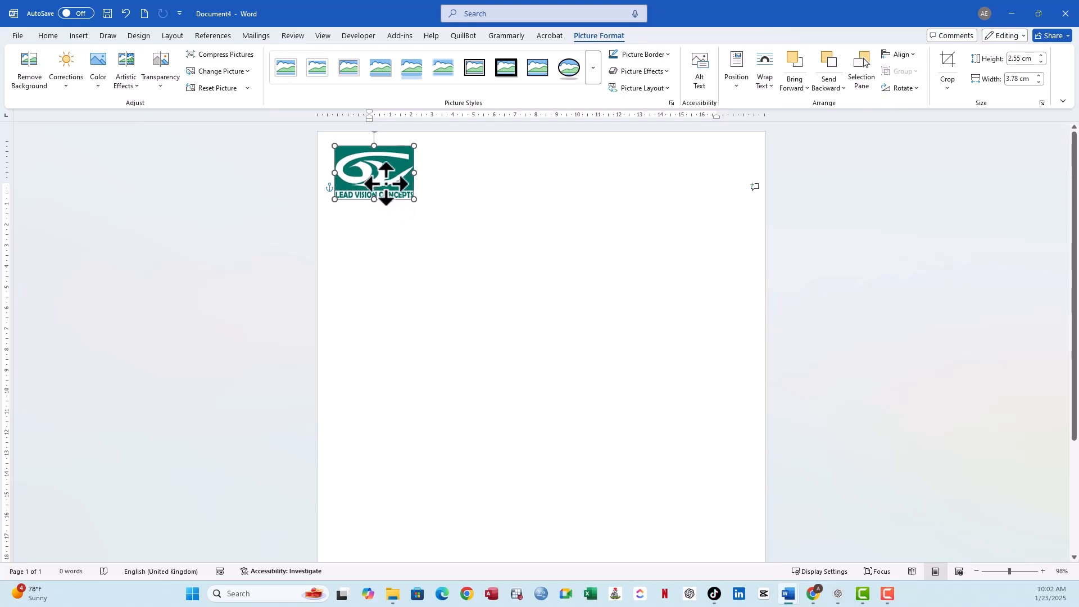
left_click_drag(385, 181, 383, 181)
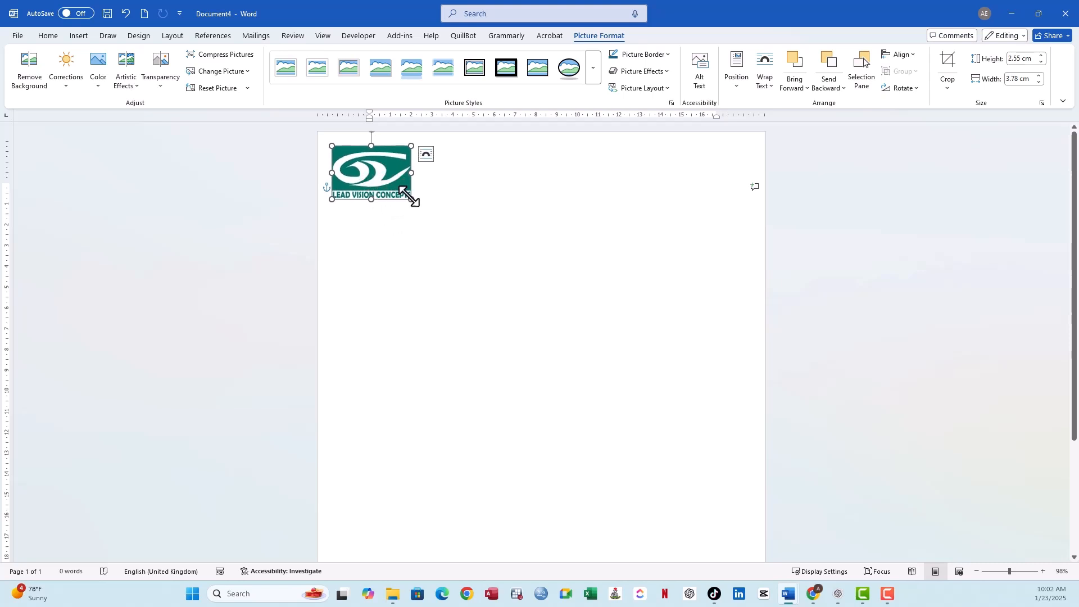
- Shrink the logo slightly and enter the centred business name LEAD VISION CONCEPTS on the first line
left_click_drag(408, 195, 404, 194)
left_click(416, 244)
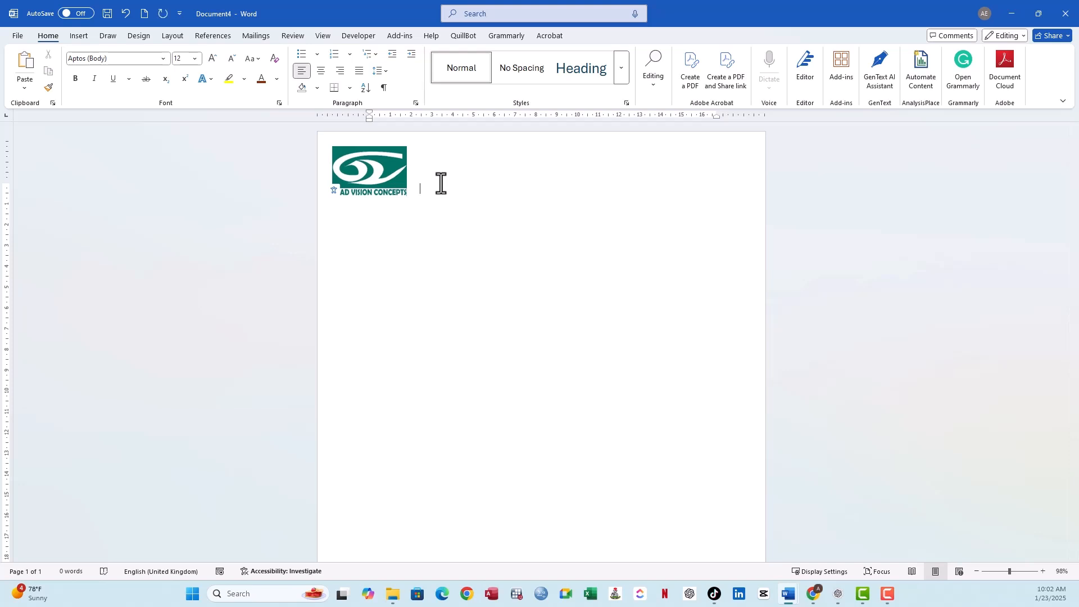
left_click(322, 71)
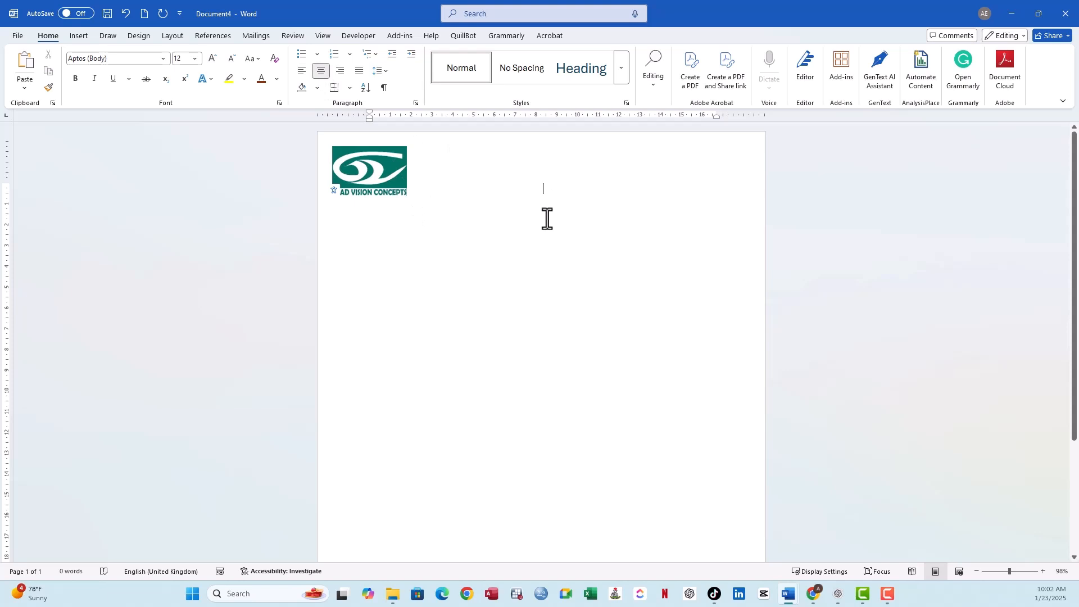
type("4")
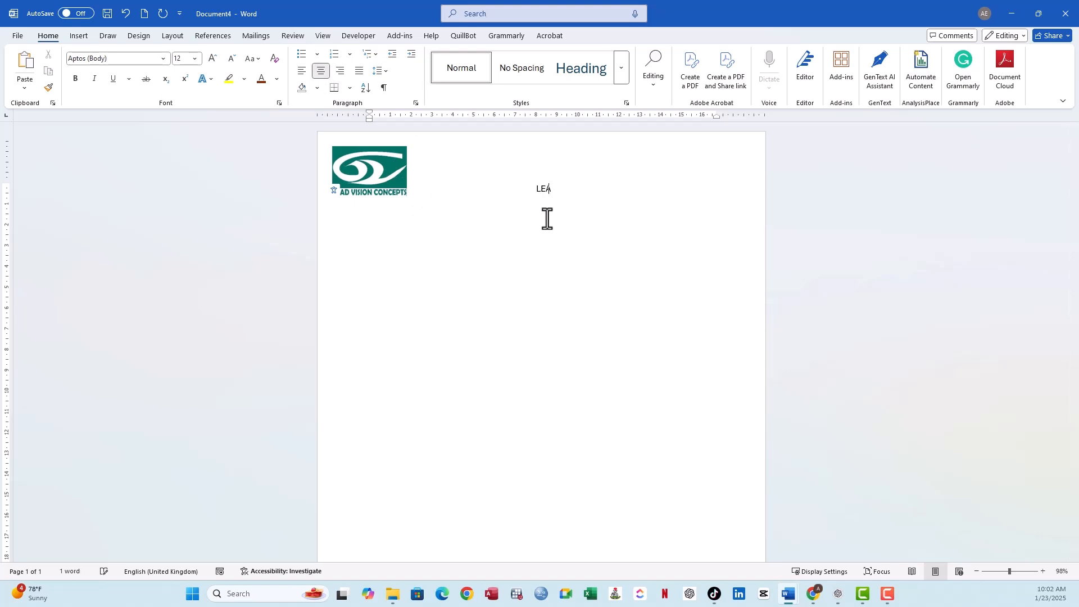
type("EAD VISION CONCEPTS")
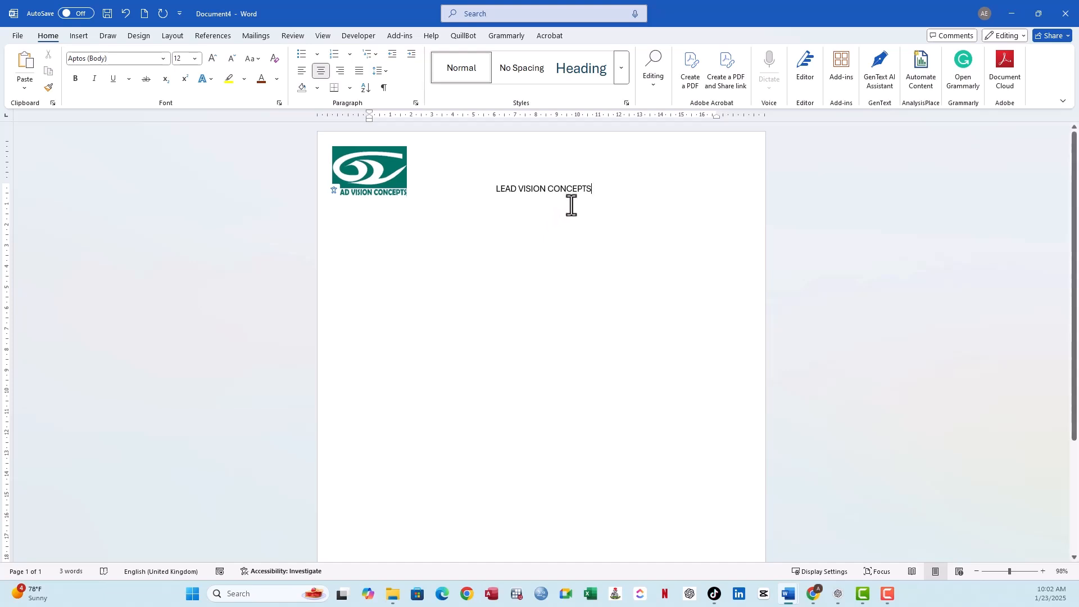
- Make the business name line bold and set its font size to 36
left_click_drag(595, 193, 573, 188)
left_click(499, 208)
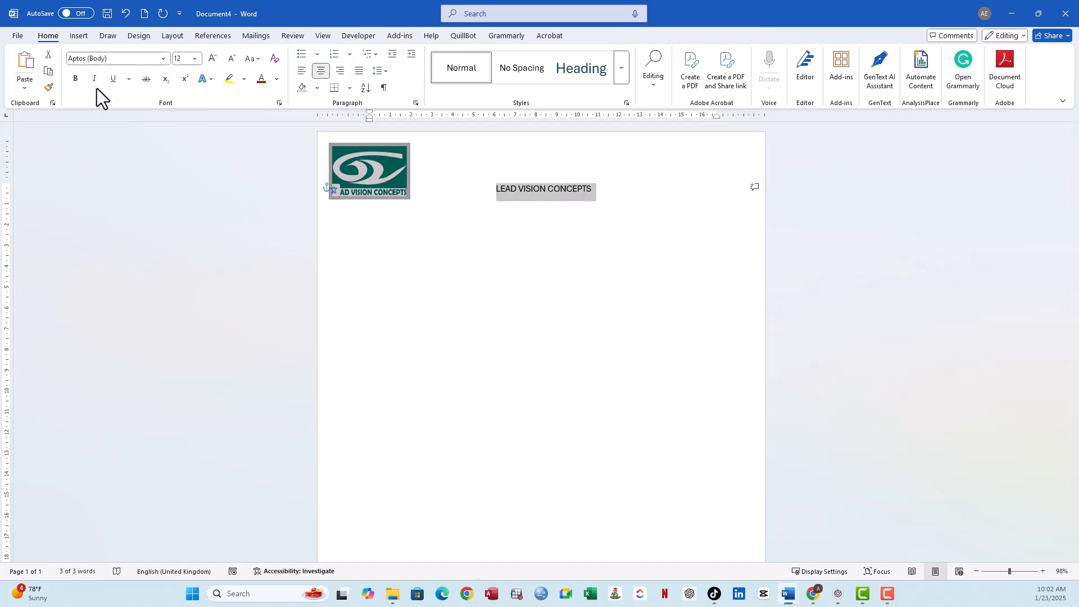
left_click(75, 78)
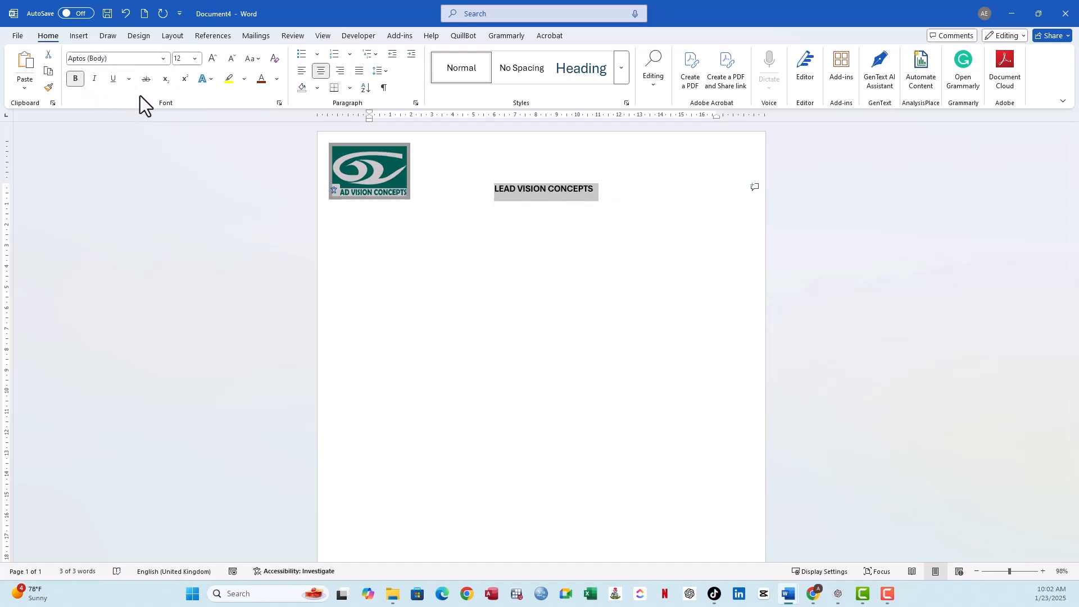
left_click(194, 59)
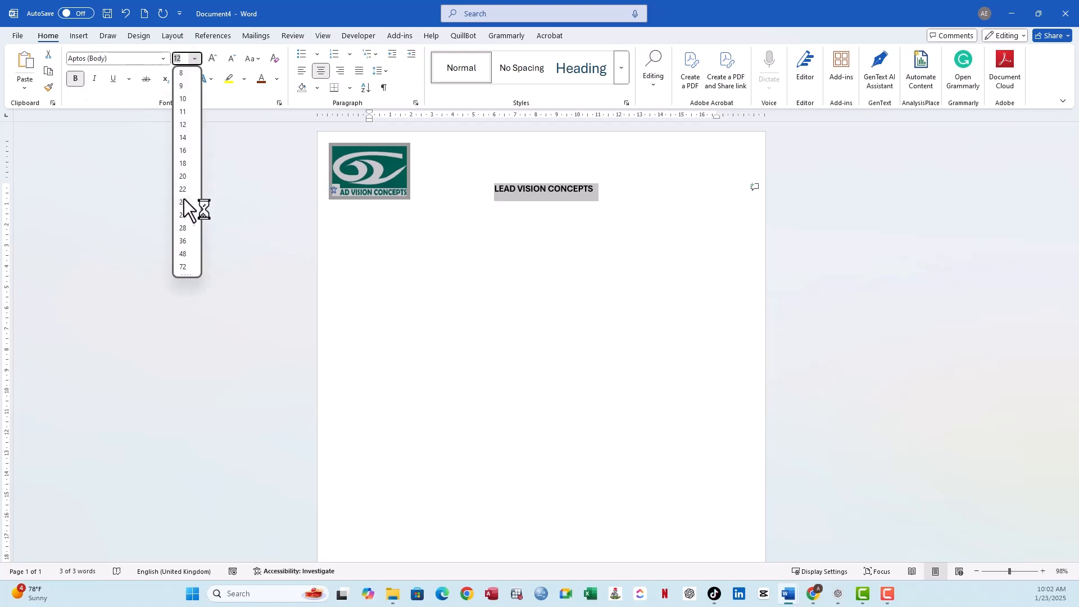
left_click(184, 240)
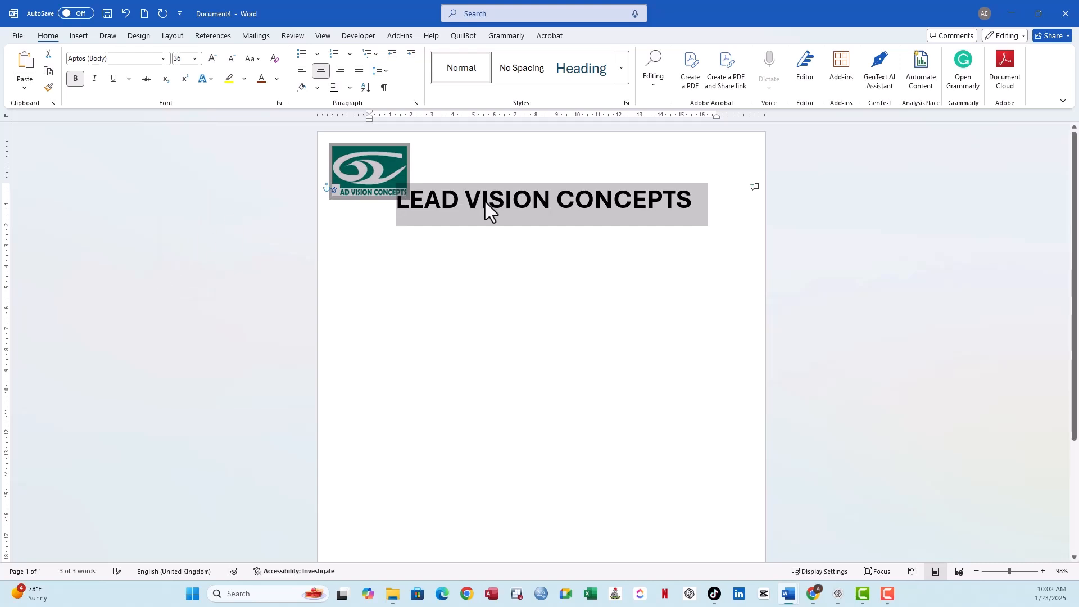
left_click(465, 205)
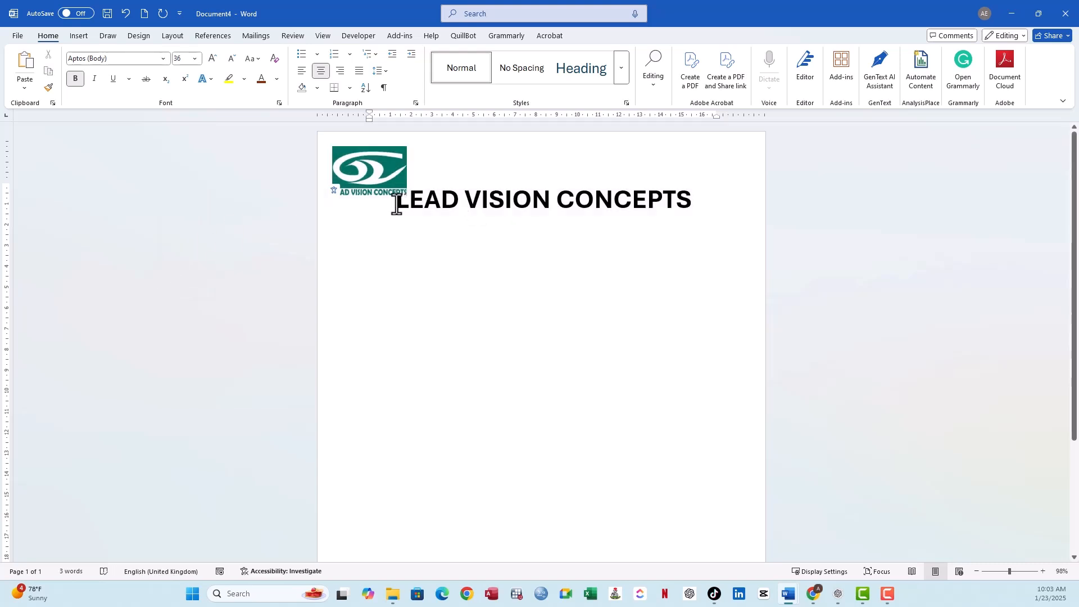
- Shift the business name clear of the logo with leading spaces and move the paragraph's right indent outward toward the page edge
left_click(397, 205)
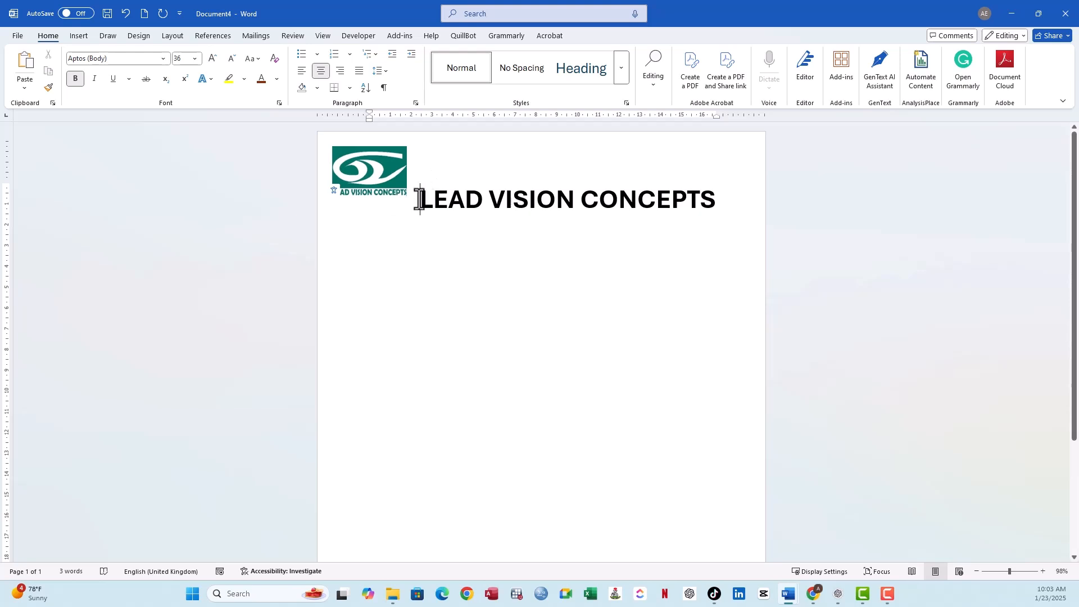
triple_click(491, 200)
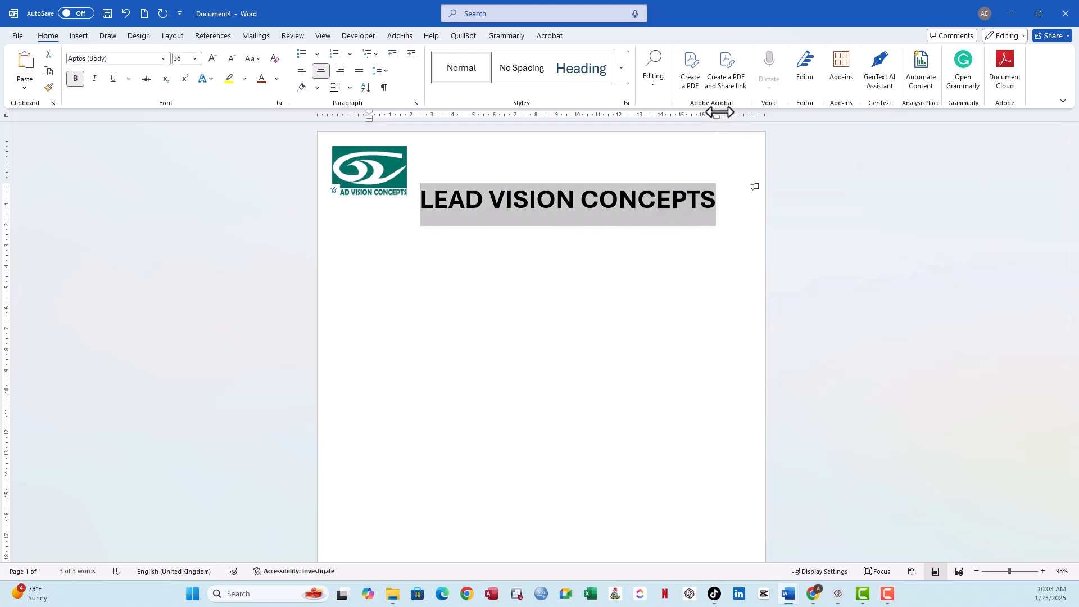
left_click_drag(720, 111, 737, 112)
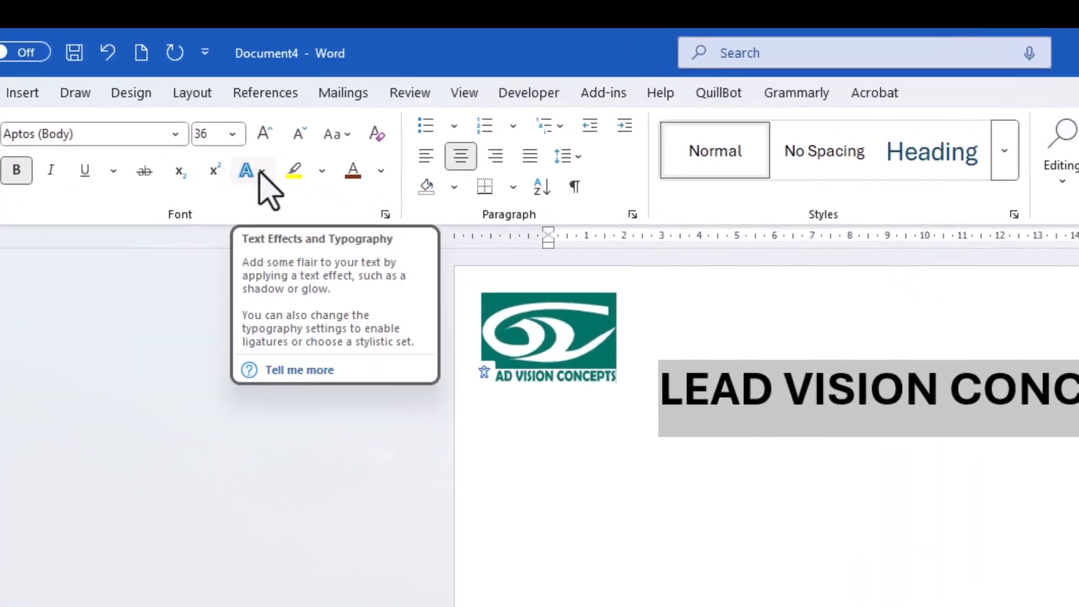
- Apply the solid dark green preset text effect to the business name
left_click(260, 172)
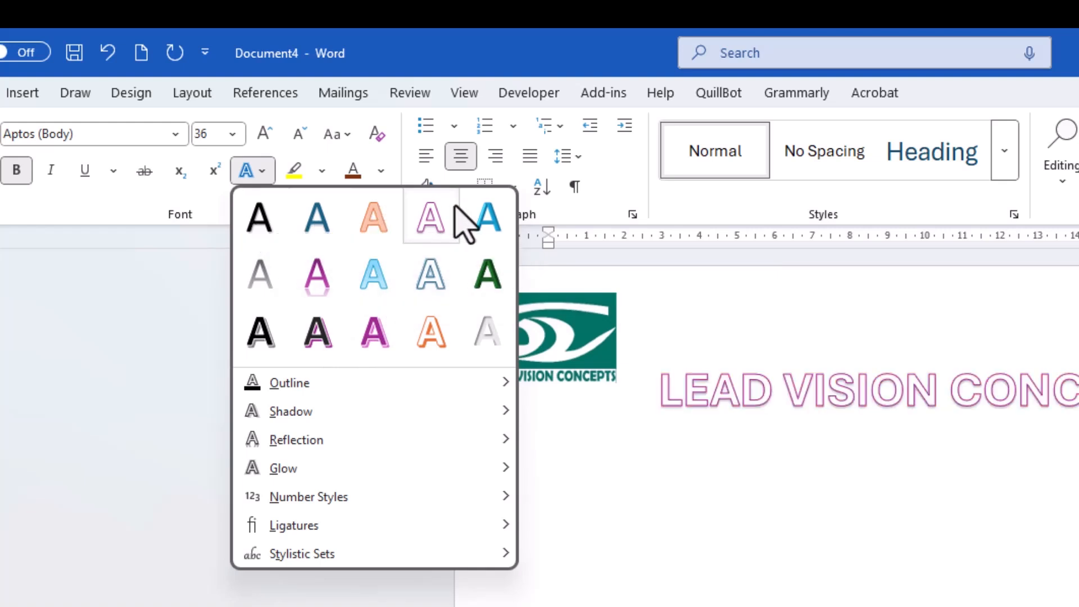
left_click(497, 298)
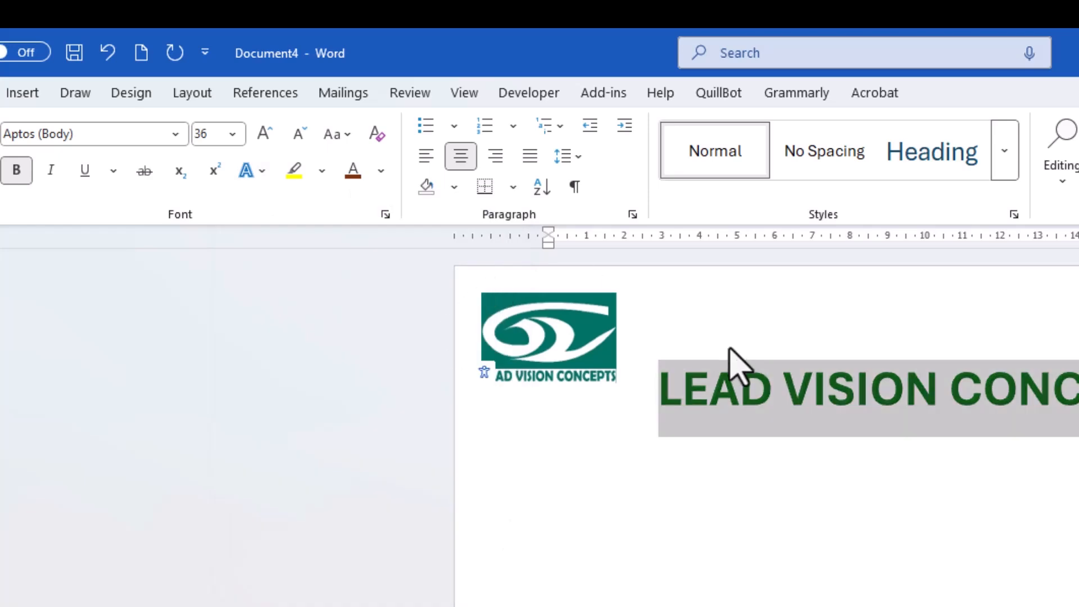
left_click(685, 387)
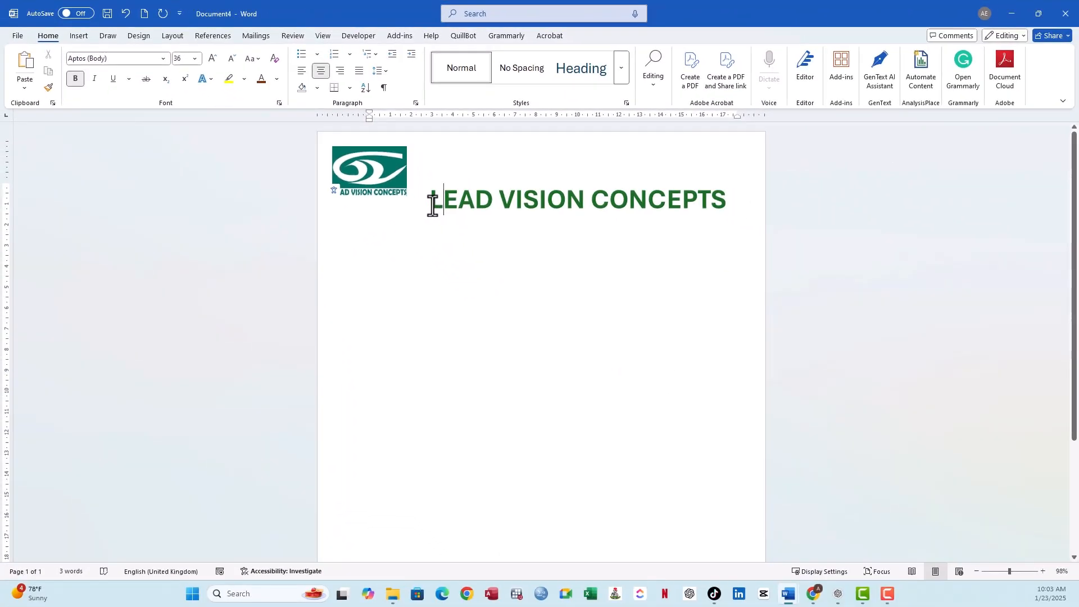
- Give the business name text a ½ pt outline
left_click_drag(466, 232, 717, 228)
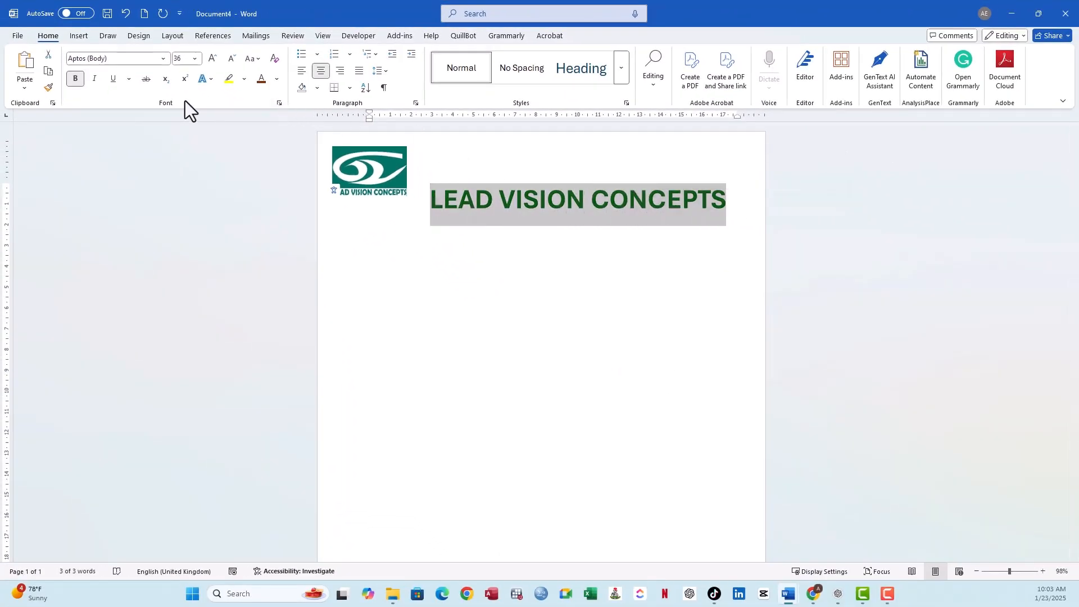
left_click(209, 79)
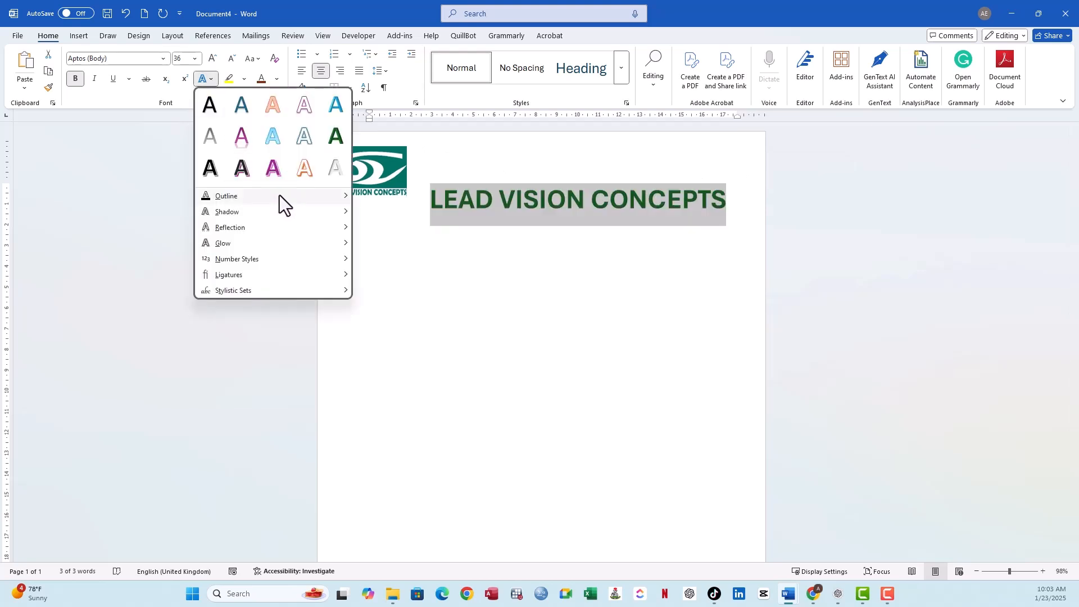
mouse_move(279, 195)
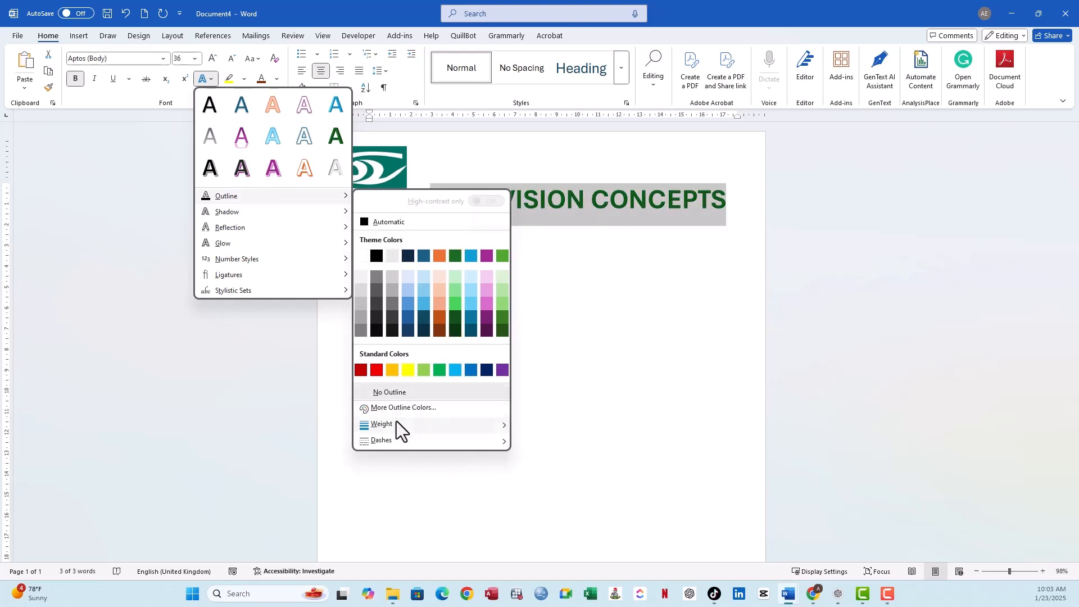
mouse_move(396, 420)
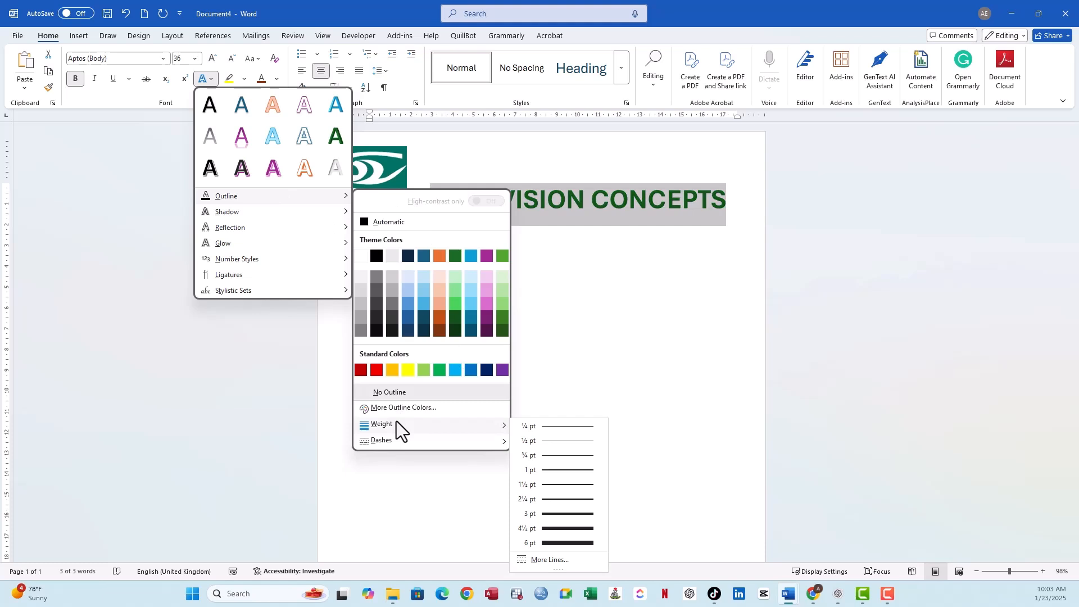
left_click(557, 440)
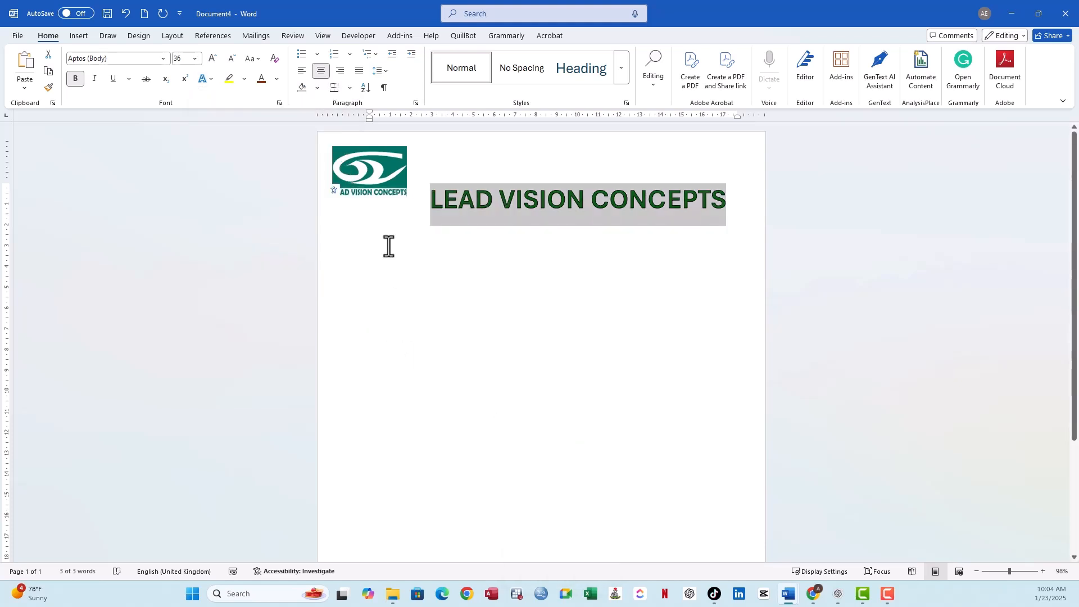
- Add an outer shadow offset to the right to the business name text
left_click(210, 79)
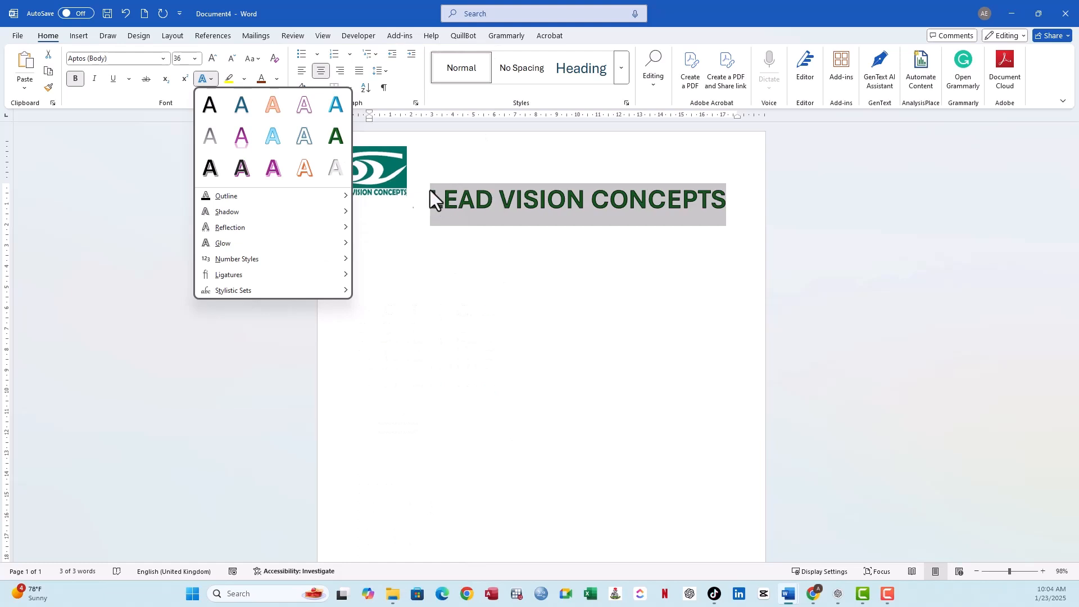
mouse_move(330, 213)
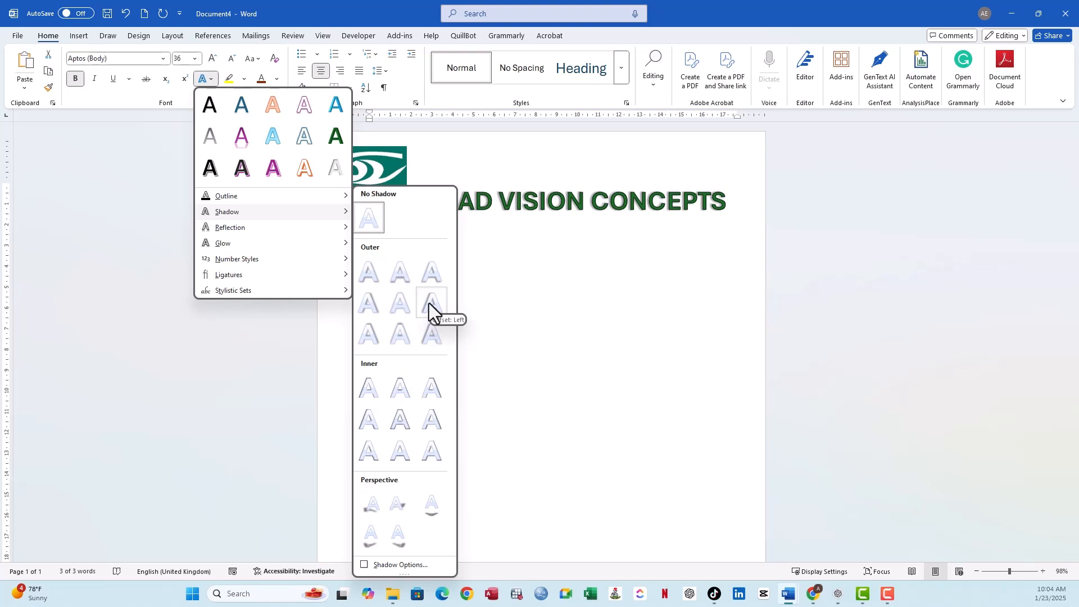
left_click(365, 302)
left_click(501, 207)
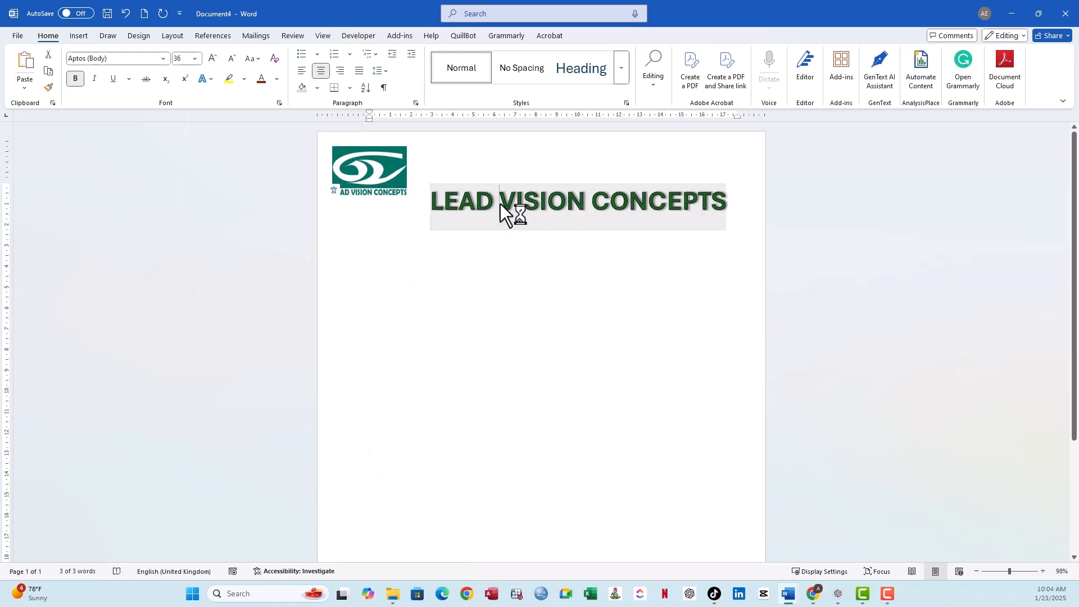
left_click(425, 201)
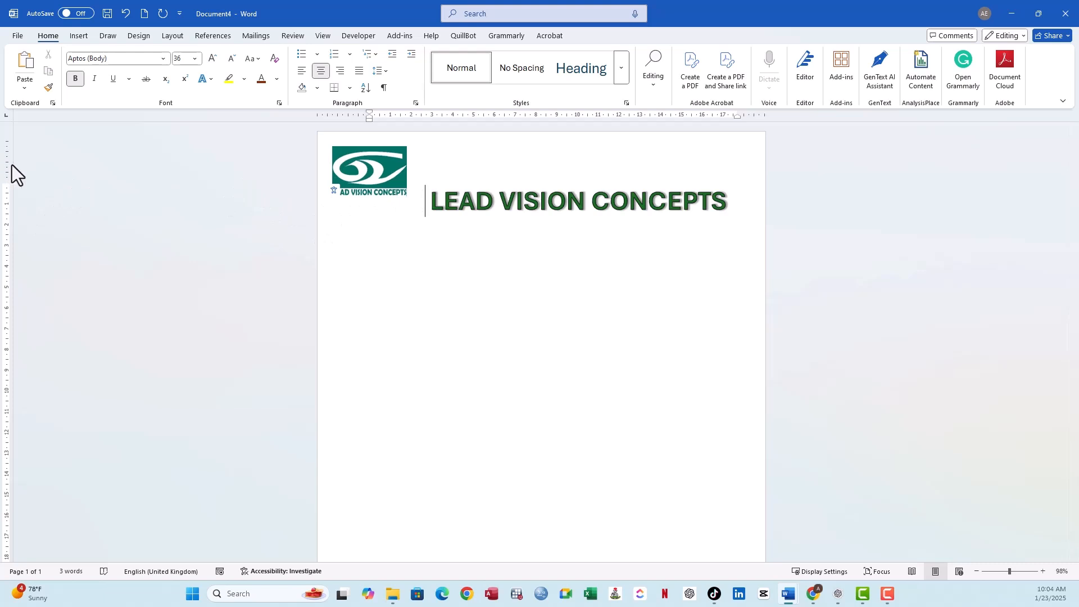
- Reduce the page's top margin and reposition the logo just before the business name at the same height
left_click_drag(383, 164, 385, 221)
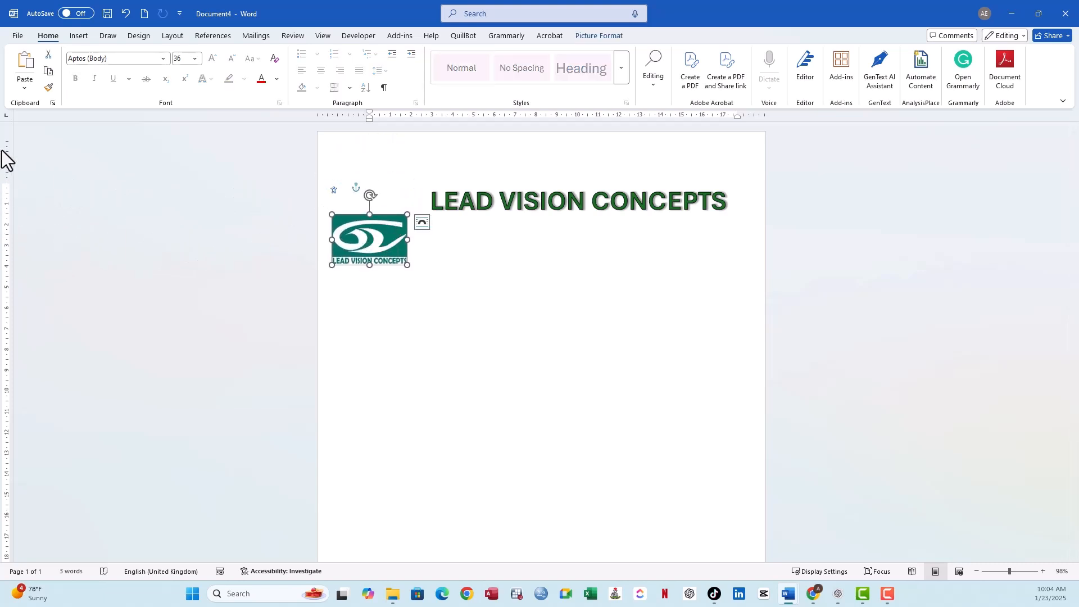
left_click_drag(7, 179, 9, 151)
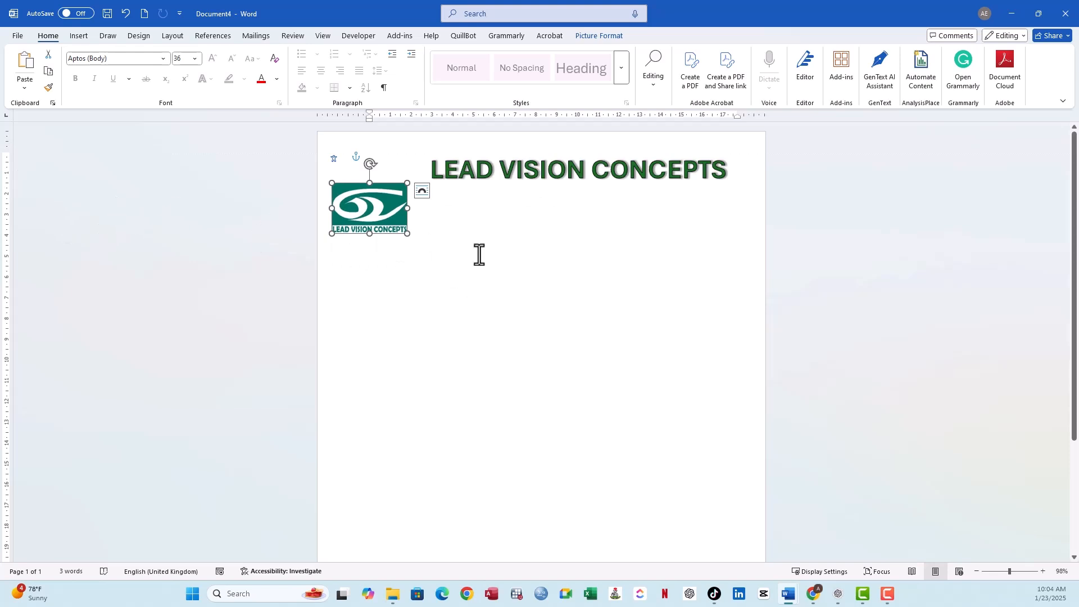
left_click(495, 259)
left_click_drag(392, 212, 398, 175)
left_click(535, 172)
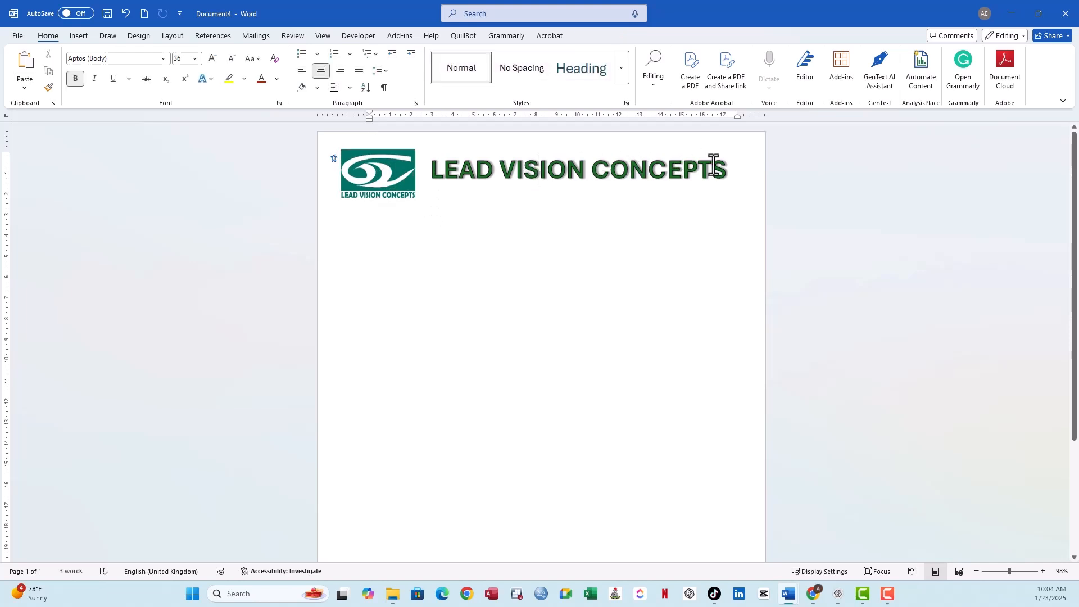
- Fill the business name text with the fourth gradient in the second row of the green Dark Variations
left_click_drag(707, 173, 439, 186)
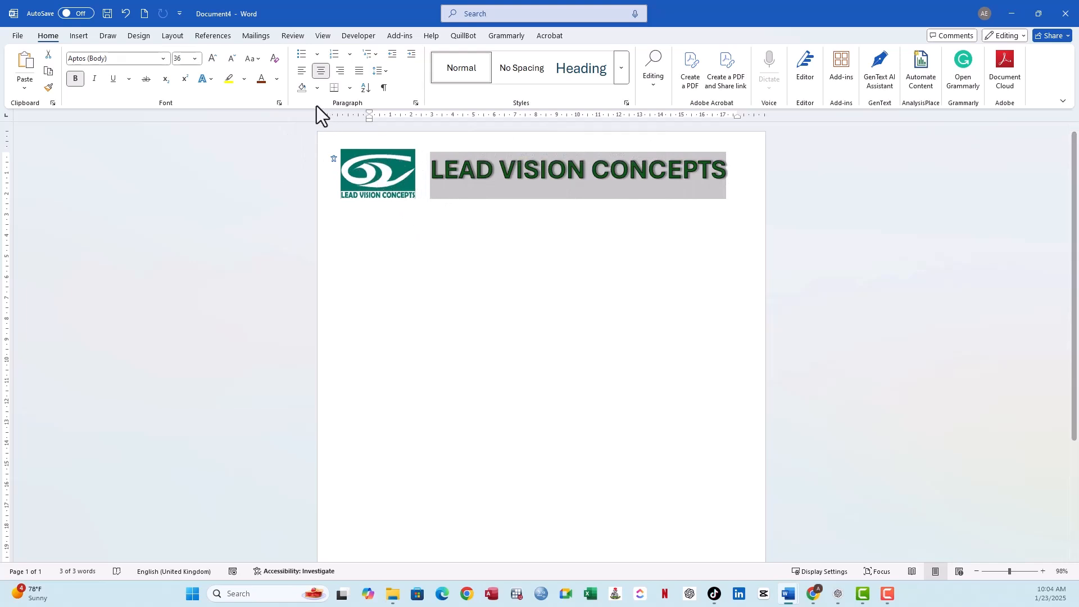
left_click(278, 80)
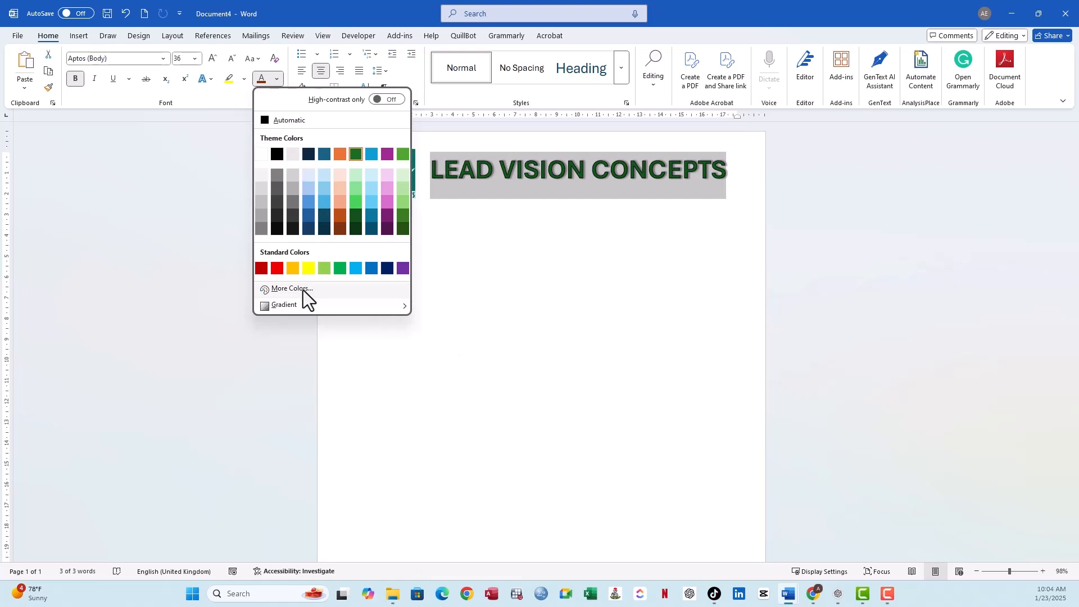
mouse_move(306, 305)
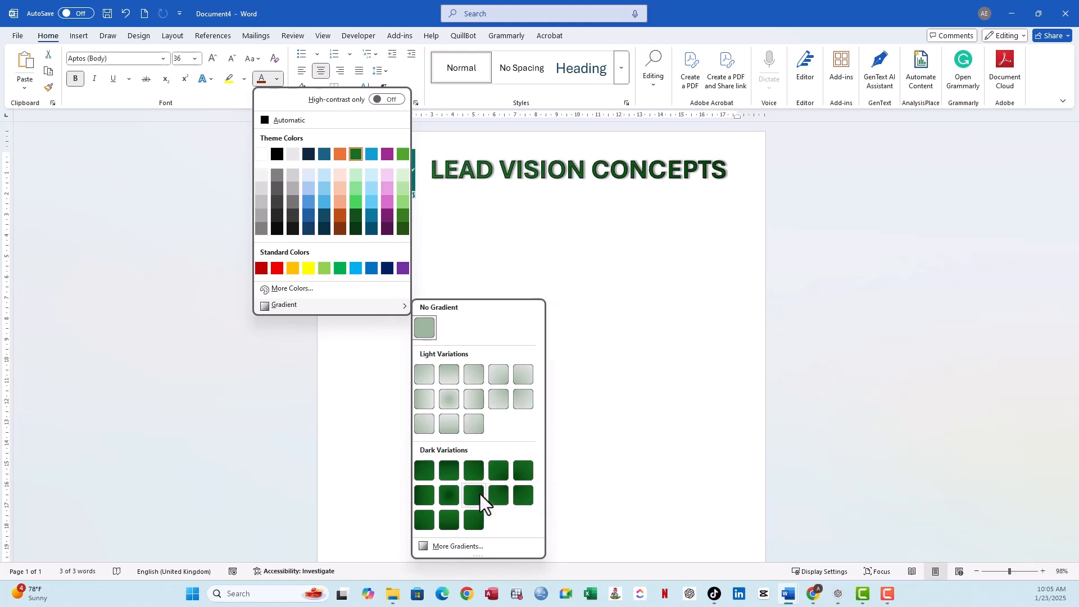
left_click(497, 495)
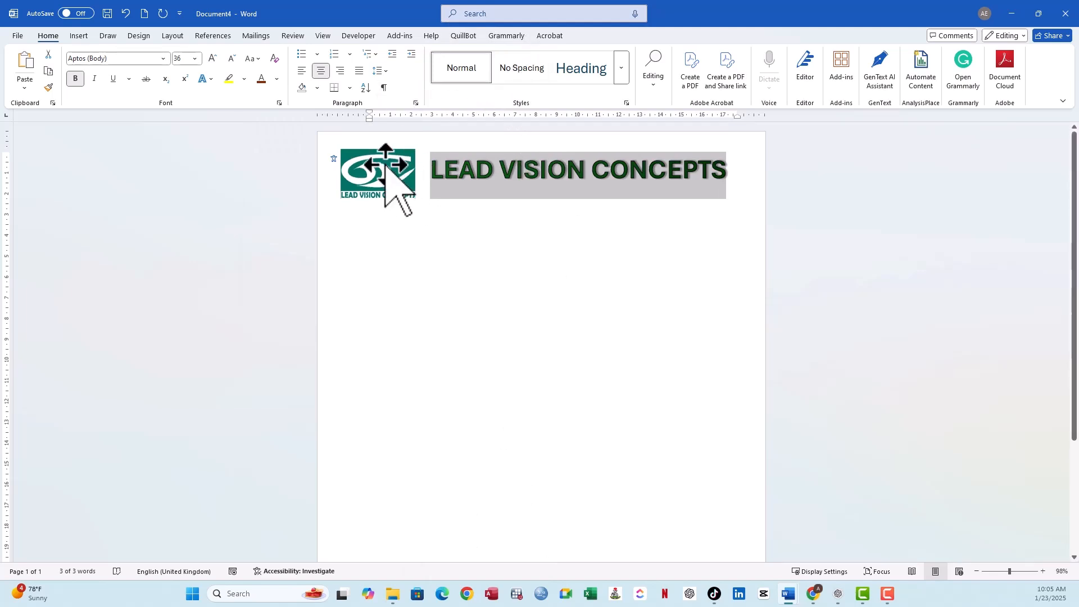
- Open the custom font colour settings for the business name with the RGB colour model
left_click(273, 80)
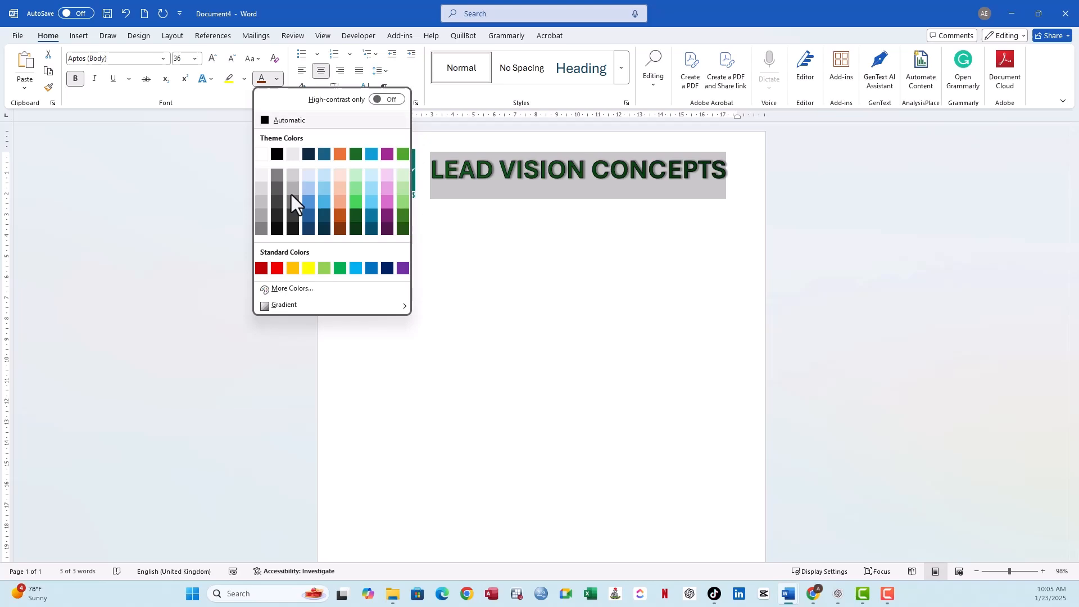
left_click(321, 287)
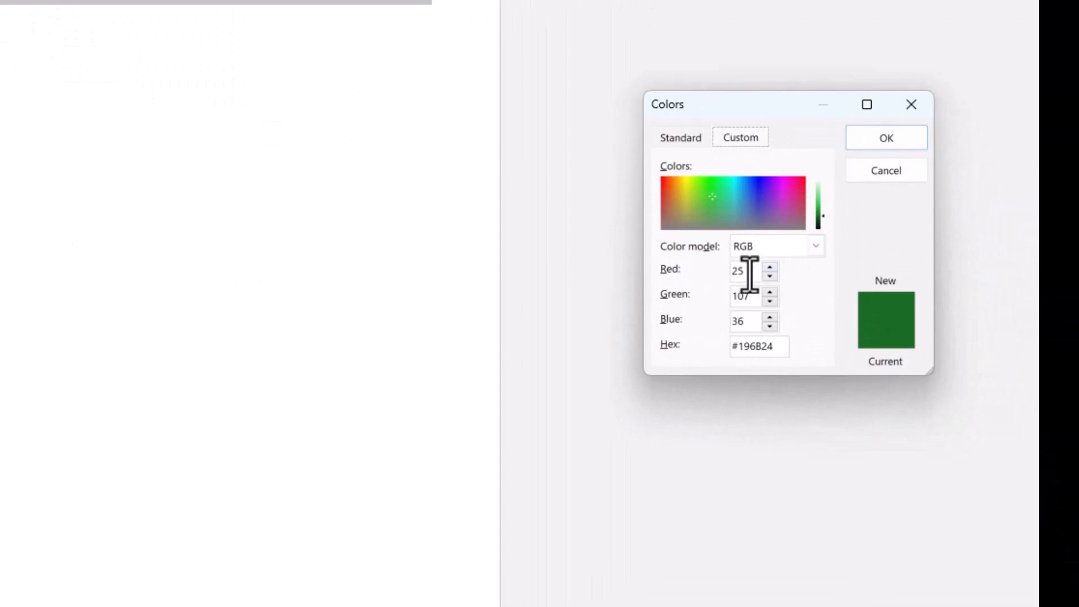
left_click(814, 247)
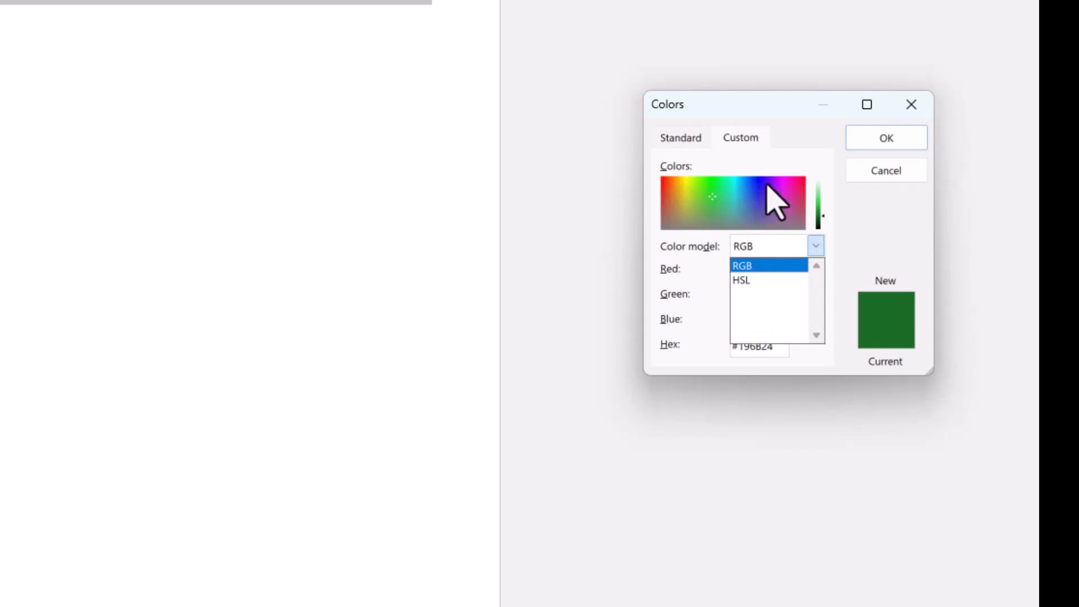
left_click(775, 167)
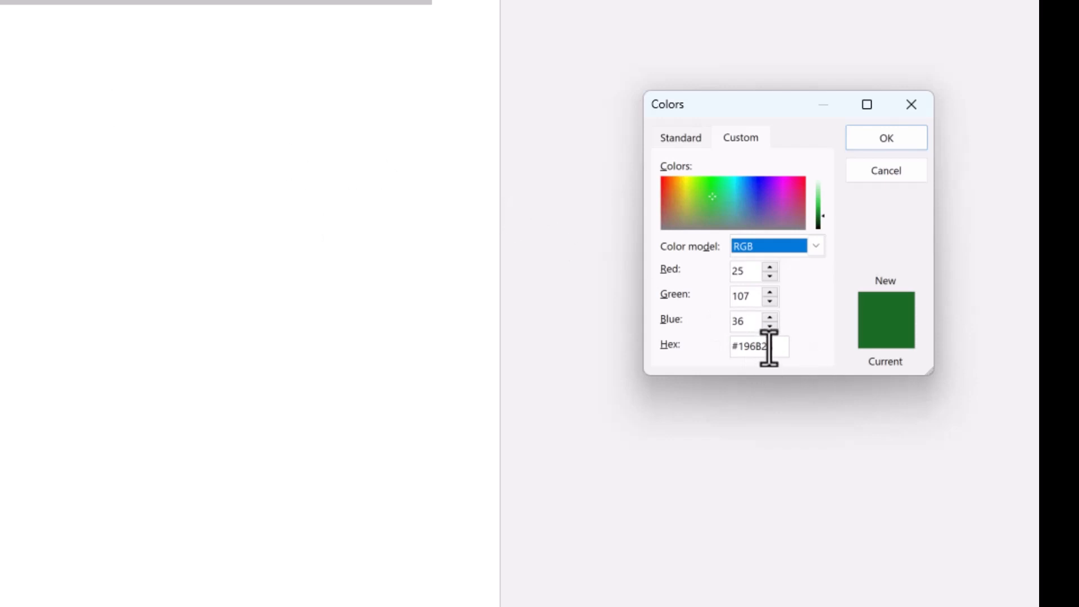
left_click_drag(774, 346, 718, 349)
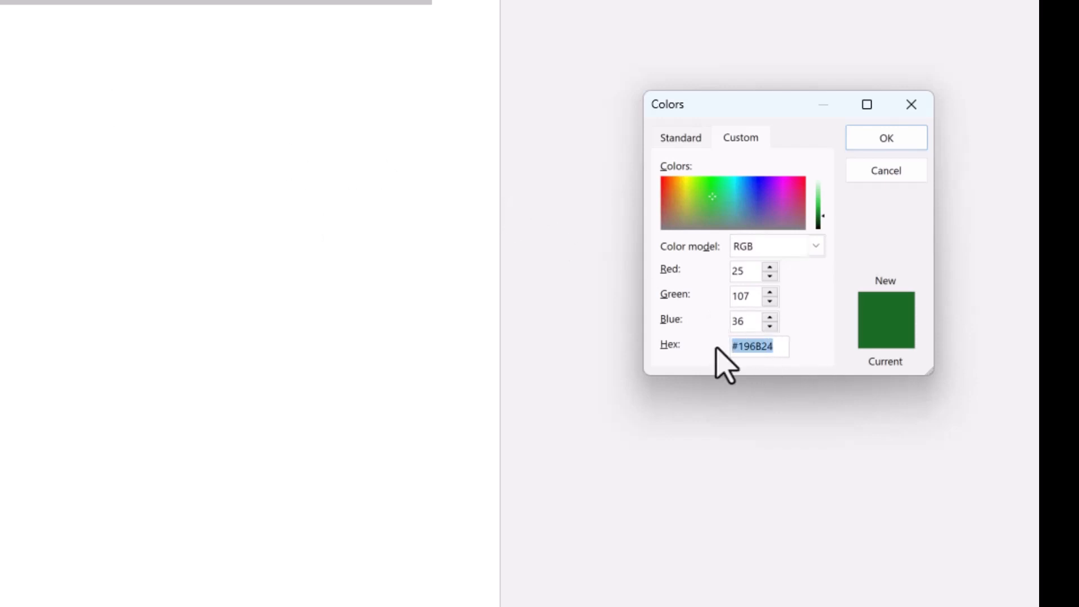
- Try a red value of 27 and then 23 for the custom font colour
left_click(746, 274)
key("BackSpace")
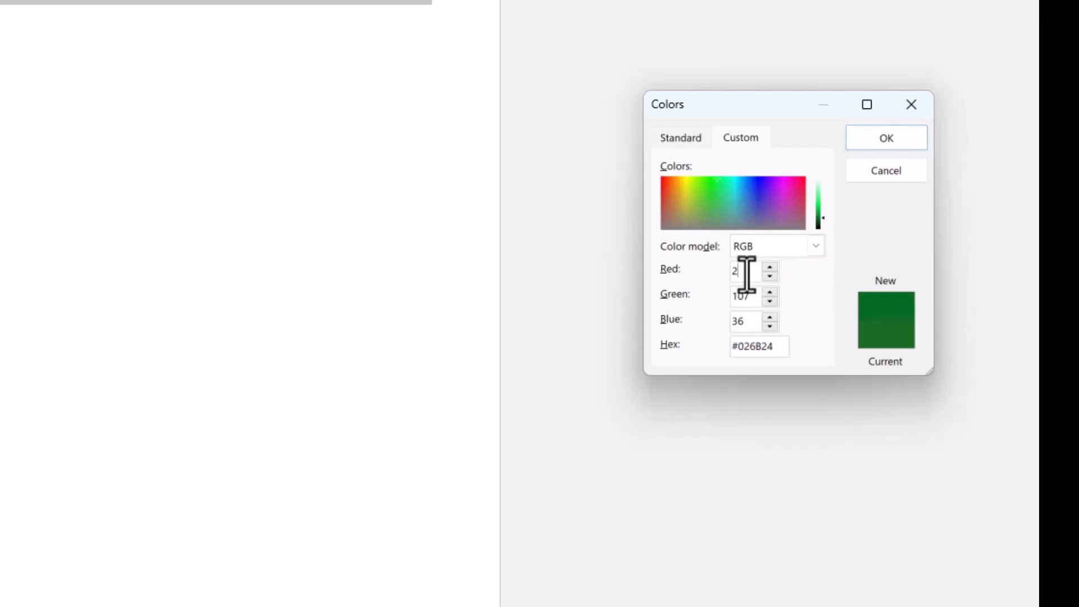
type("7")
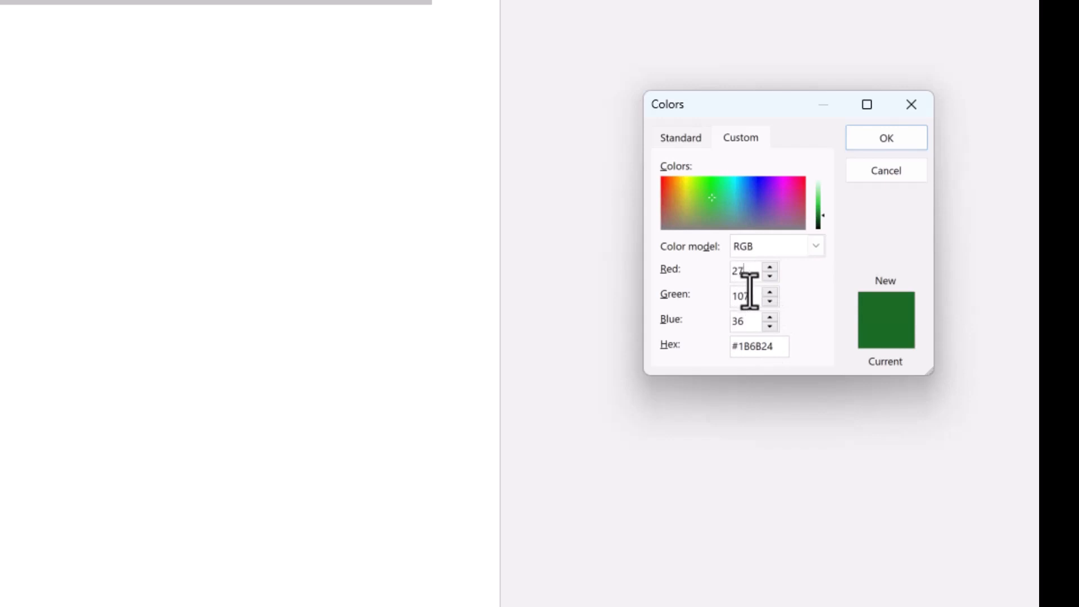
key("BackSpace")
type("3")
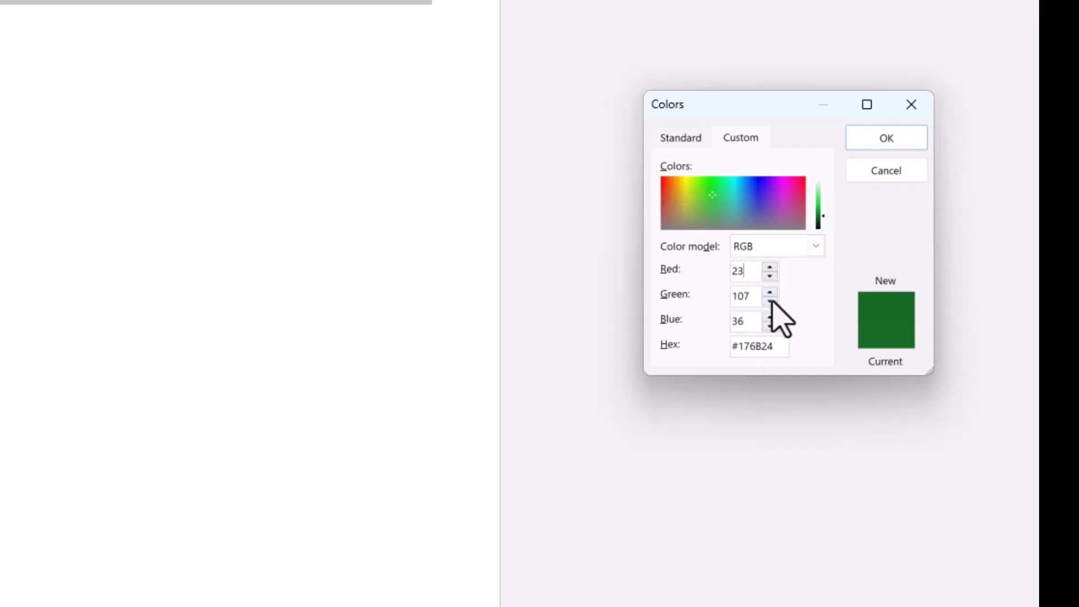
- Try a dark teal mix of red 12, green 92 and blue 65 for the custom font colour
left_click(769, 292)
left_click(769, 316)
left_click(769, 317)
left_click(769, 293)
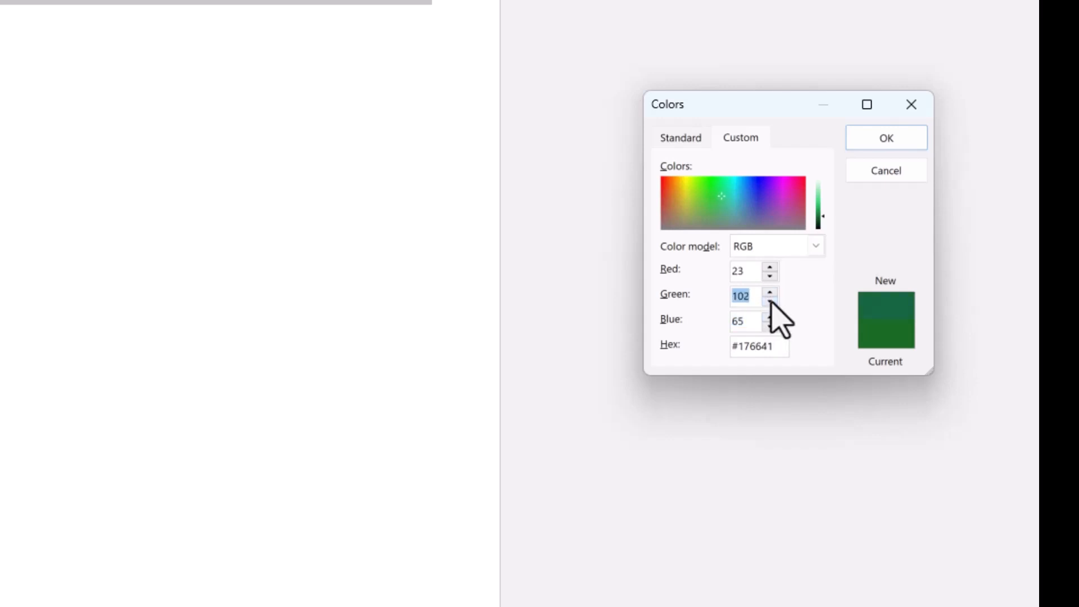
left_click(769, 301)
left_click(770, 300)
left_click(770, 300)
left_click(770, 275)
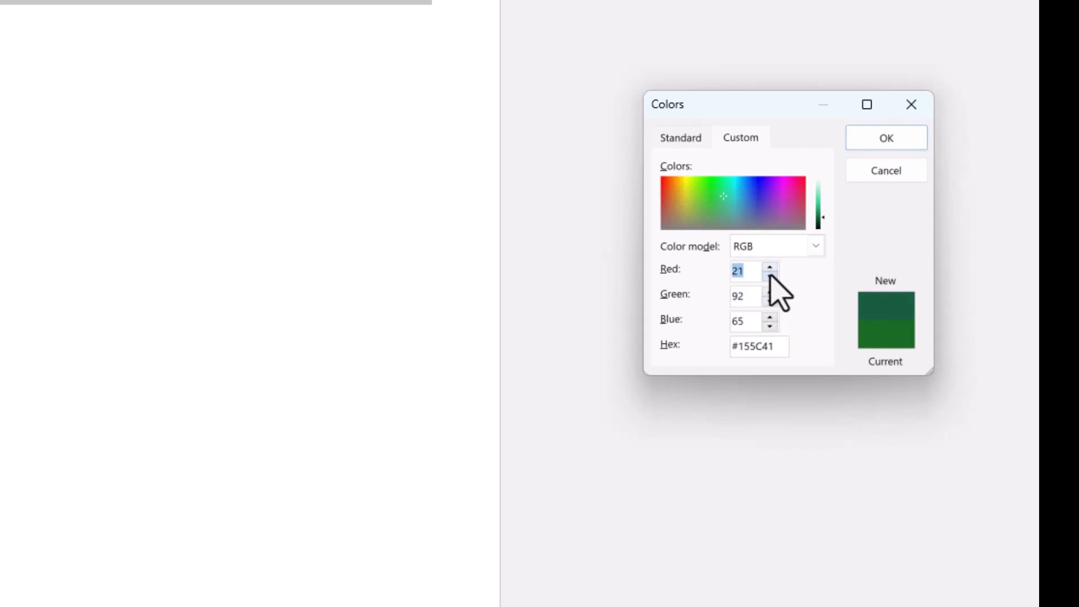
left_click(770, 275)
left_click(770, 276)
left_click(769, 276)
left_click(769, 275)
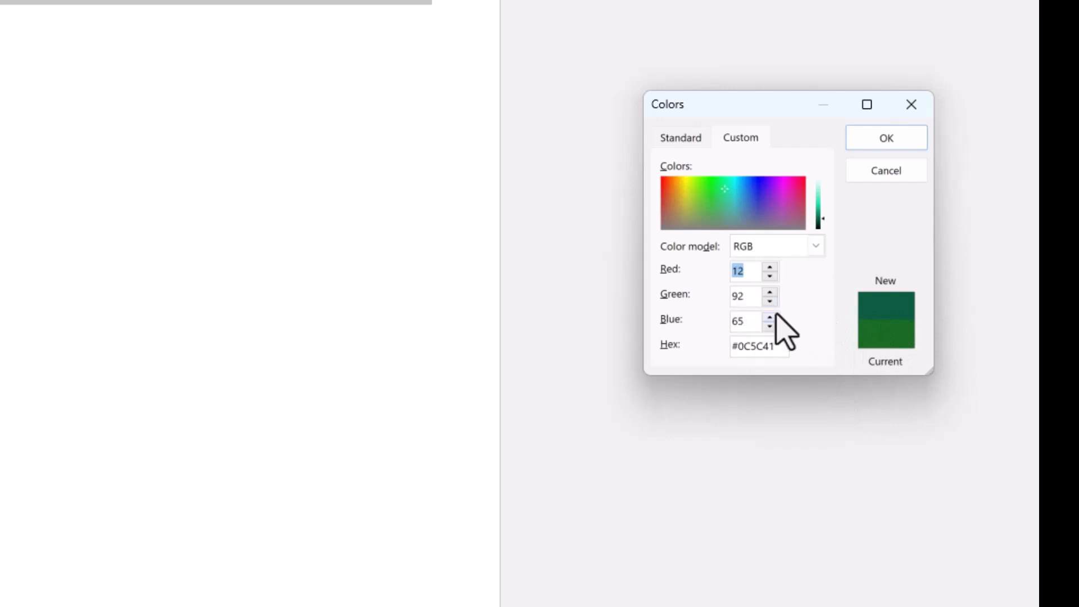
- Set the custom font colour to red 57, green 88 and blue 38 and apply it to the business name
left_click(769, 267)
left_click(770, 267)
left_click(769, 267)
left_click(770, 267)
left_click_drag(770, 268, 770, 276)
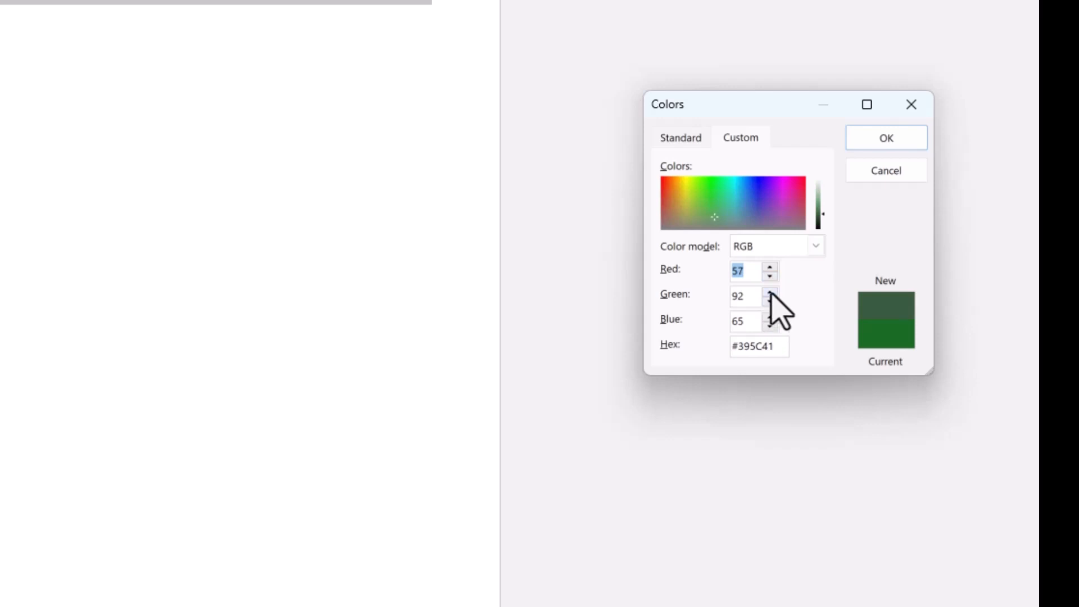
left_click(770, 293)
left_click(769, 292)
left_click(770, 293)
left_click(770, 293)
left_click(770, 293)
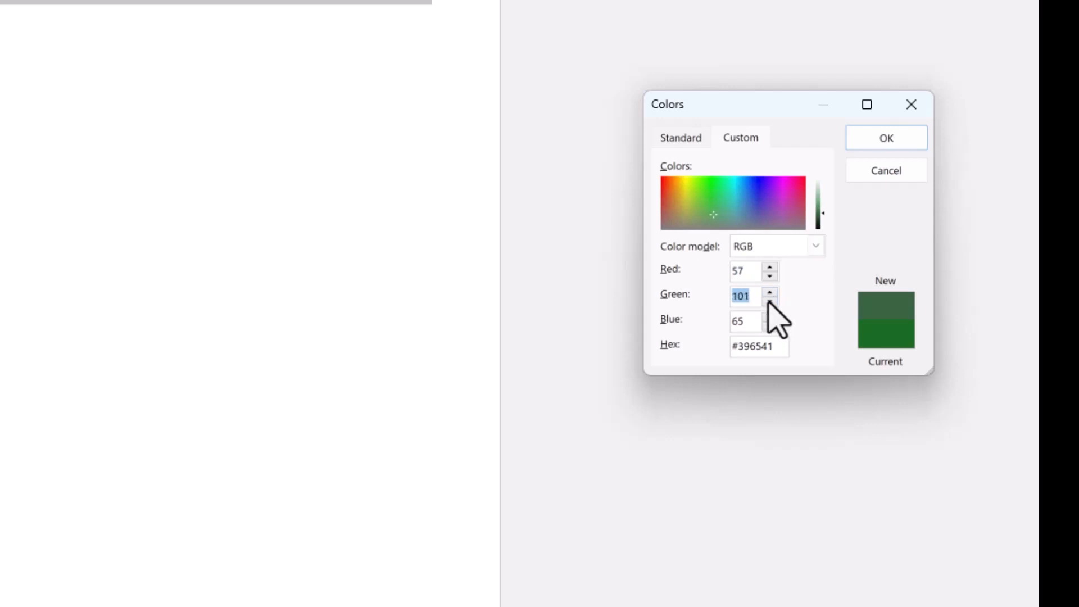
left_click(770, 301)
left_click(770, 301)
left_click(770, 301)
left_click(770, 301)
left_click(770, 302)
left_click(769, 301)
left_click(770, 301)
left_click(770, 301)
left_click(769, 316)
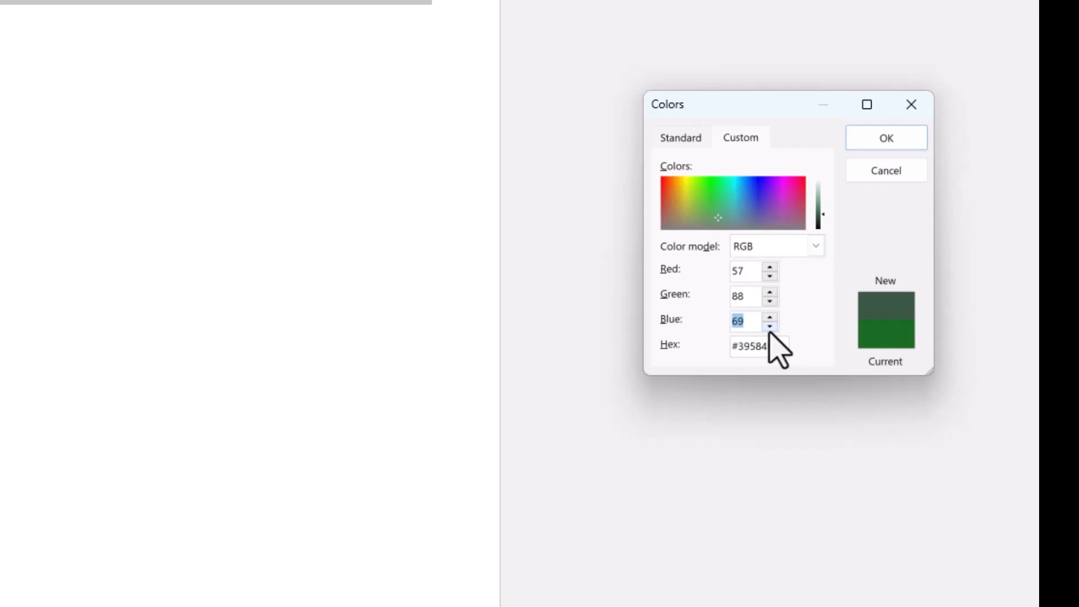
left_click(770, 329)
left_click(770, 327)
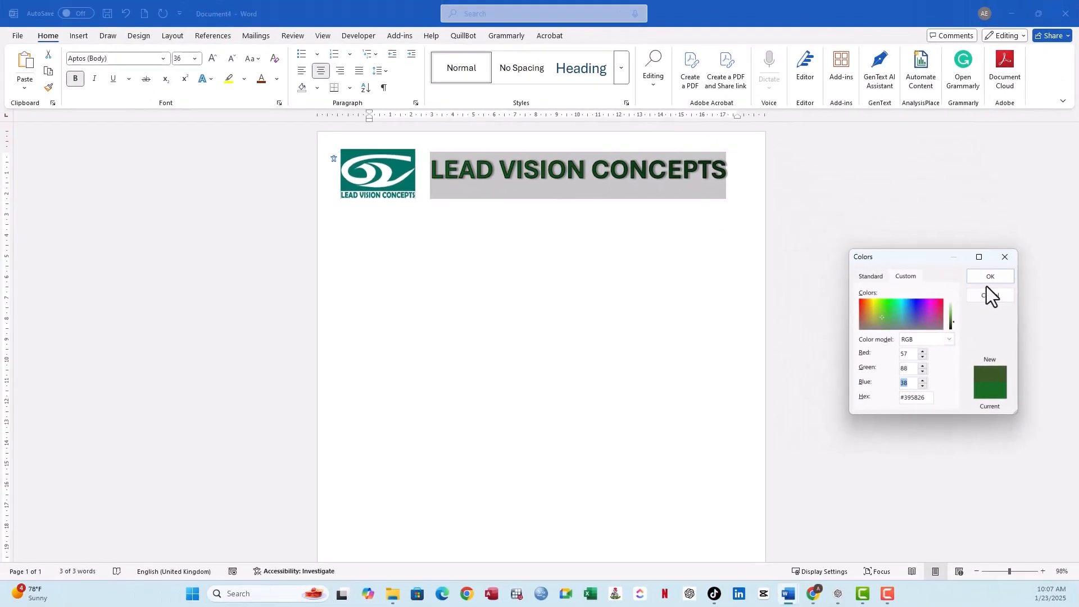
left_click(990, 277)
left_click(743, 275)
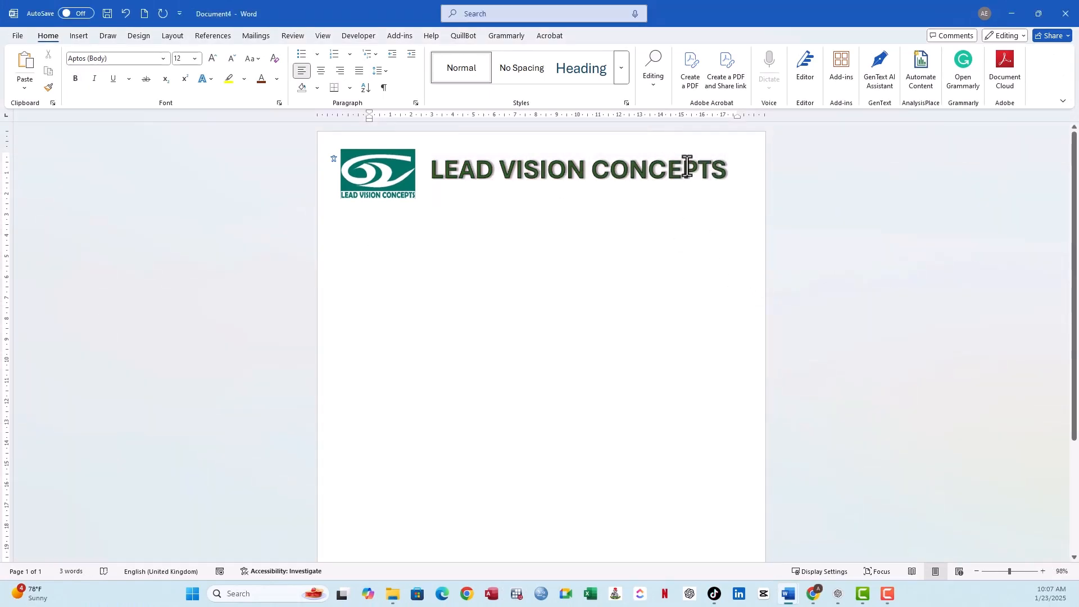
left_click_drag(717, 173, 450, 185)
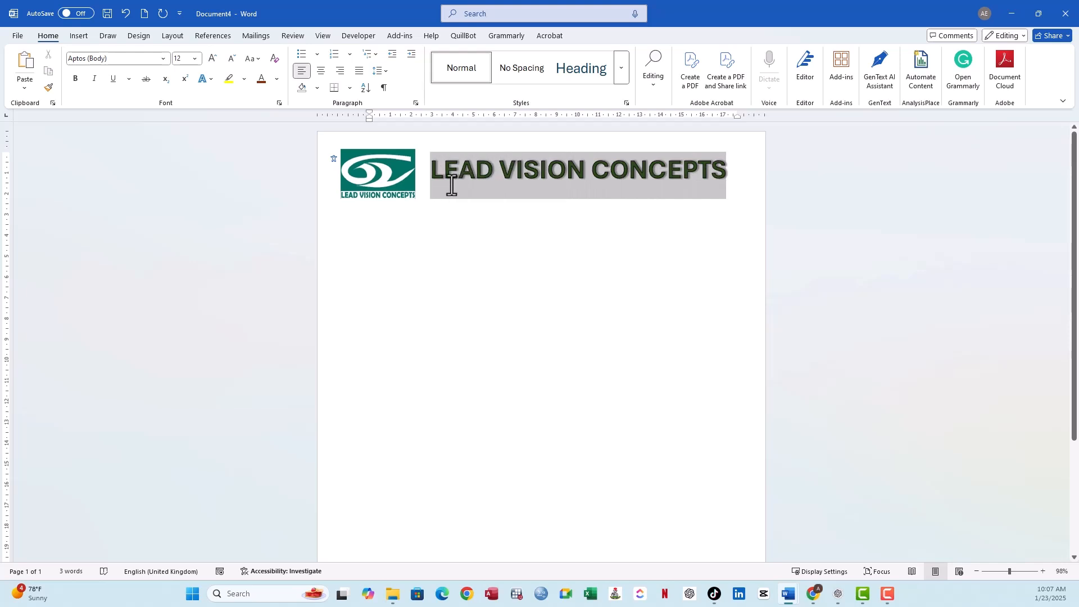
left_click(405, 180)
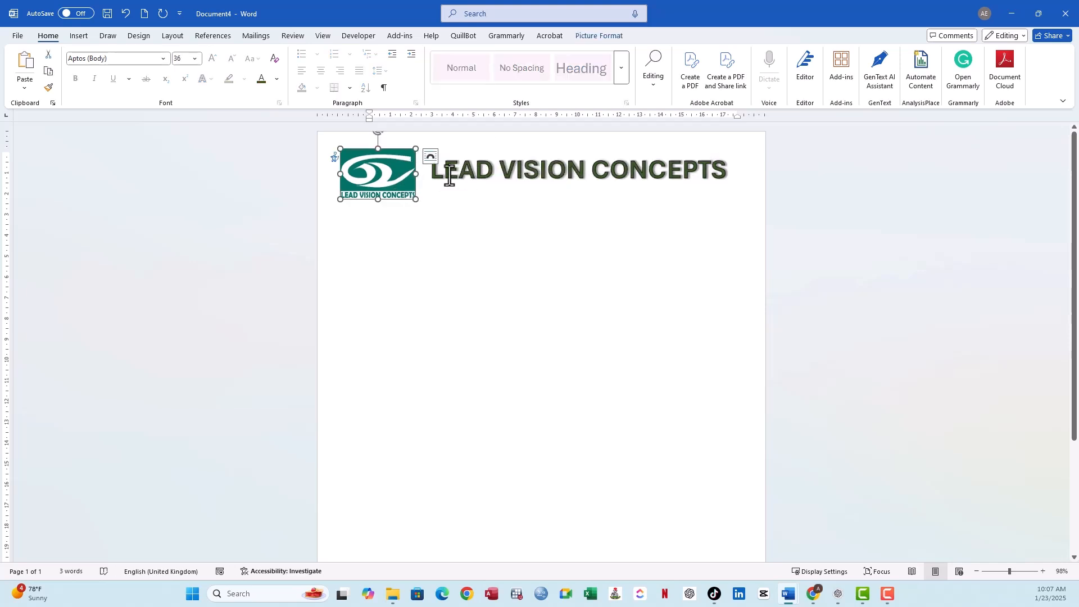
left_click_drag(430, 171, 617, 191)
left_click(588, 228)
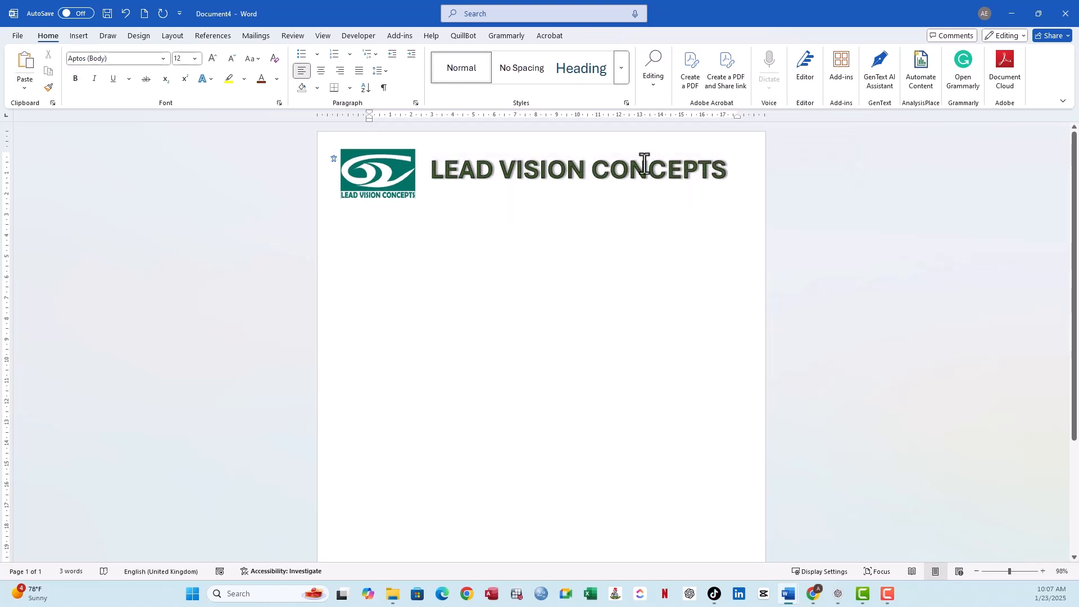
left_click(721, 178)
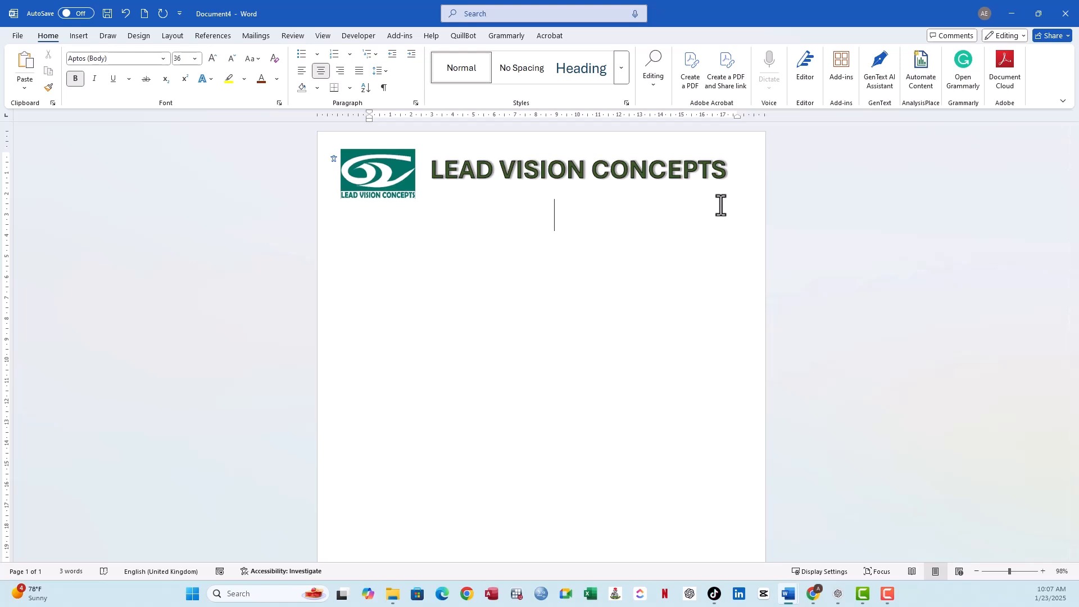
type("Address")
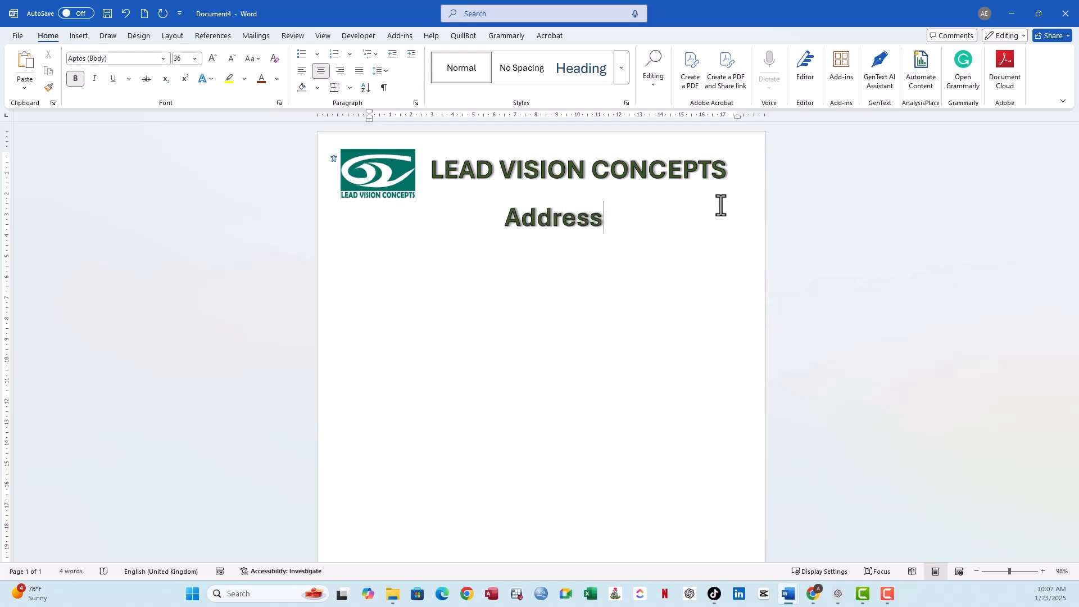
type(": abc")
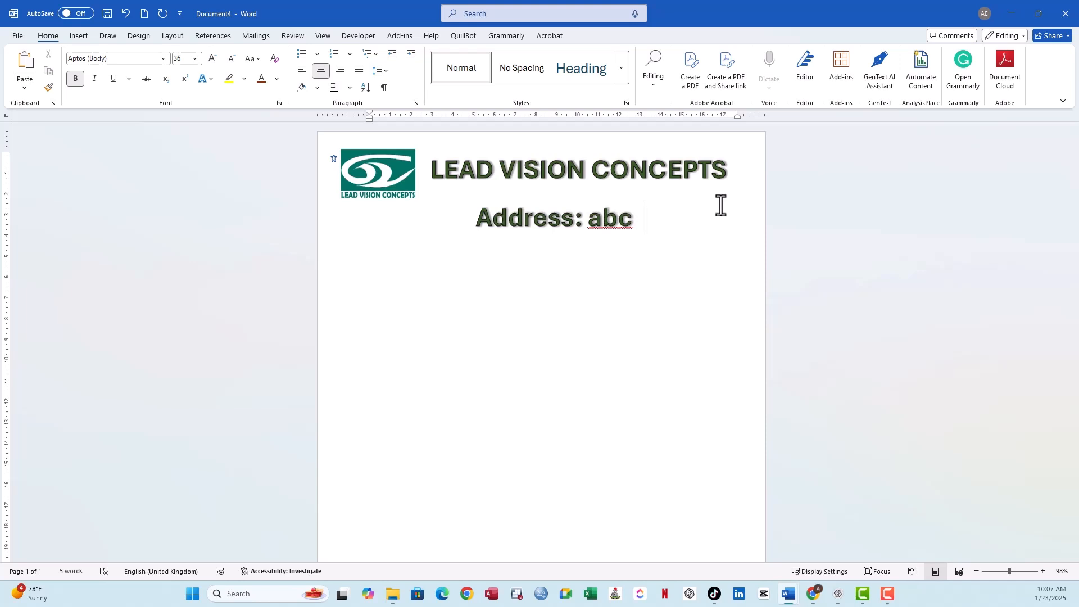
type("  Email:")
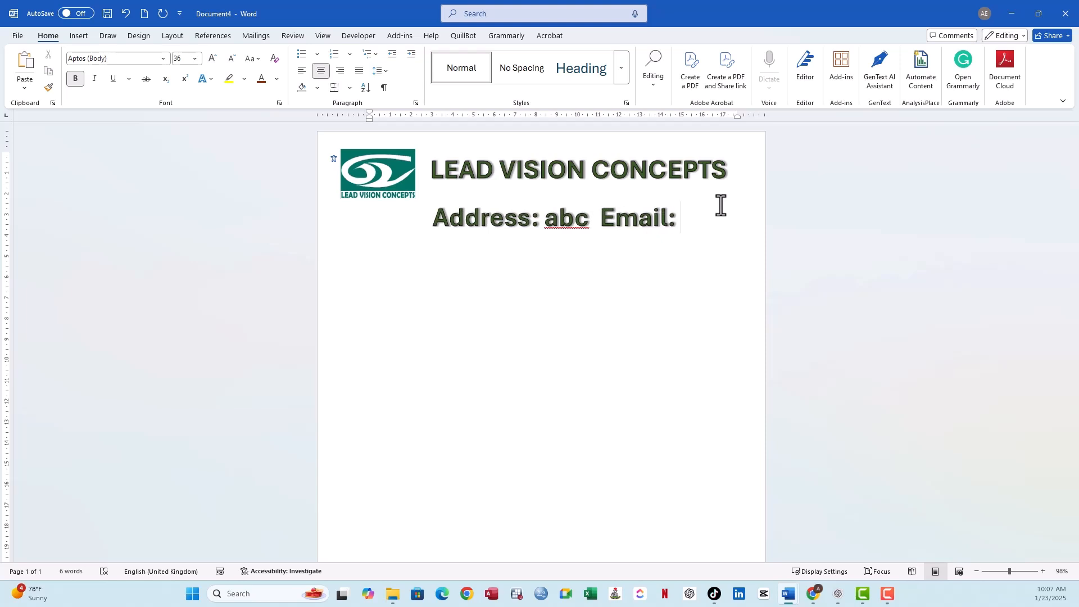
type(" @abc")
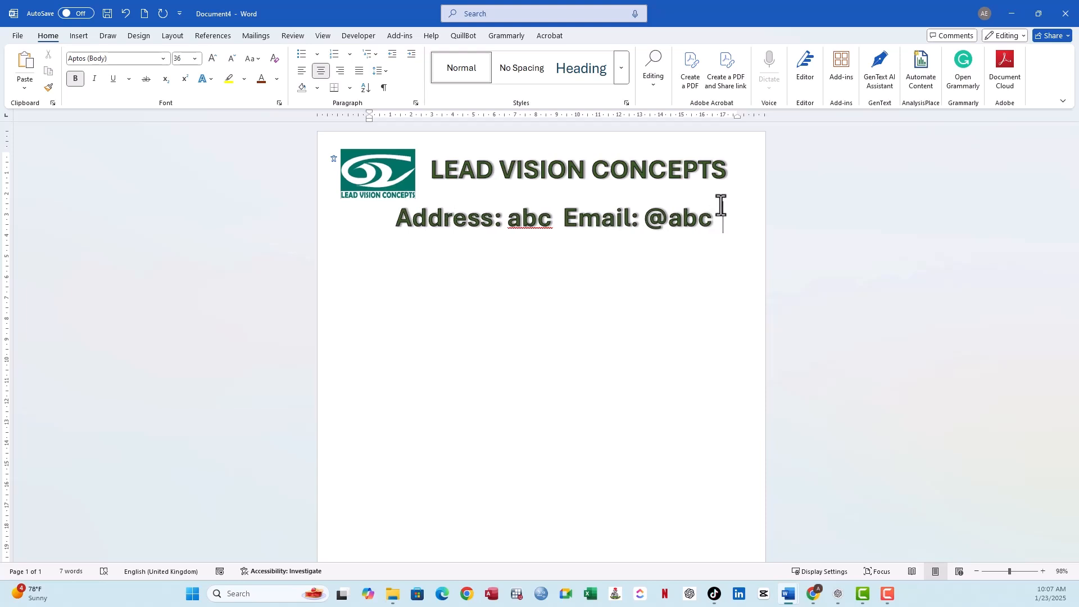
- Give the contact line the Black, Text color 1; Shadow text effect and set its font size to 16
left_click_drag(713, 224, 455, 222)
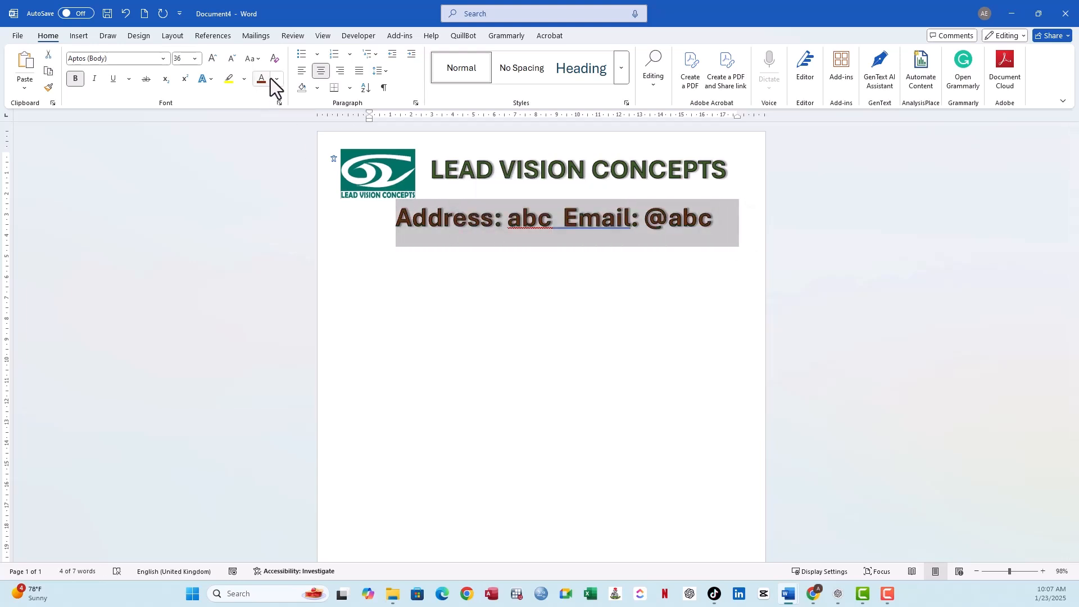
left_click(208, 80)
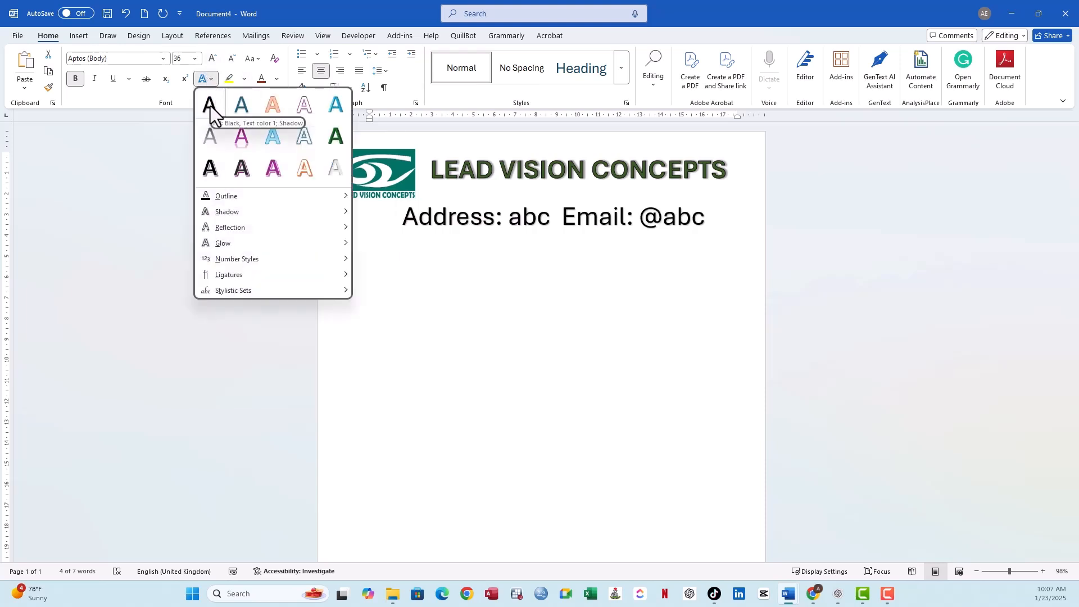
left_click(210, 106)
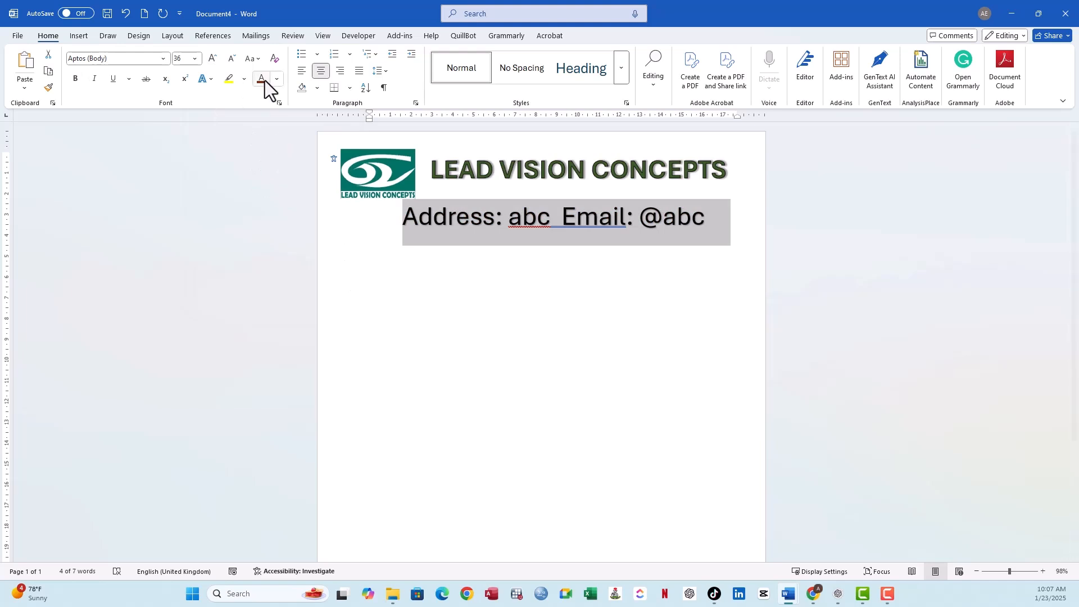
left_click(197, 57)
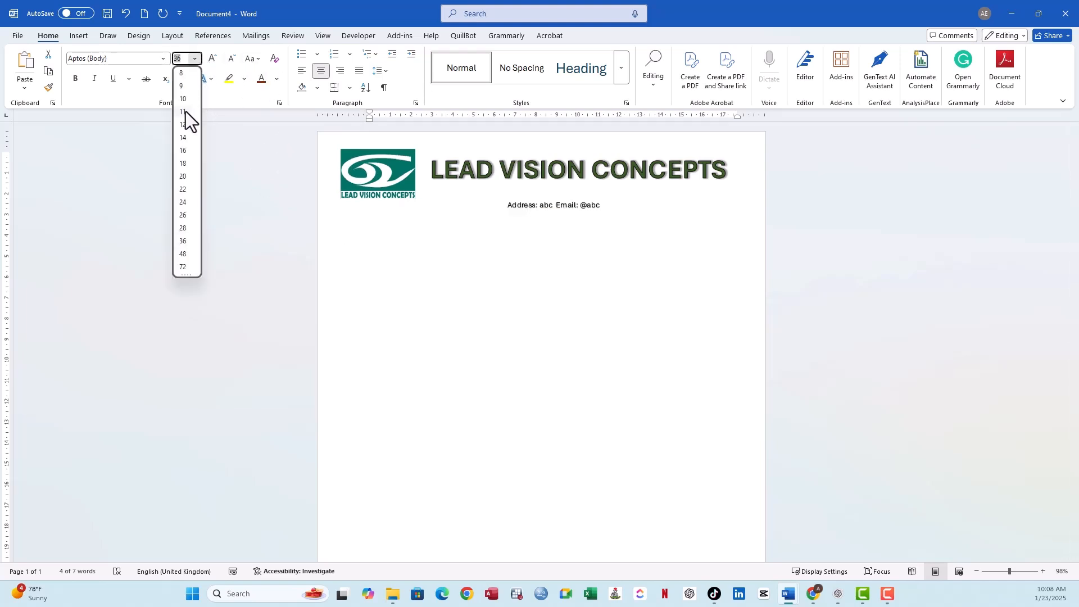
left_click(182, 150)
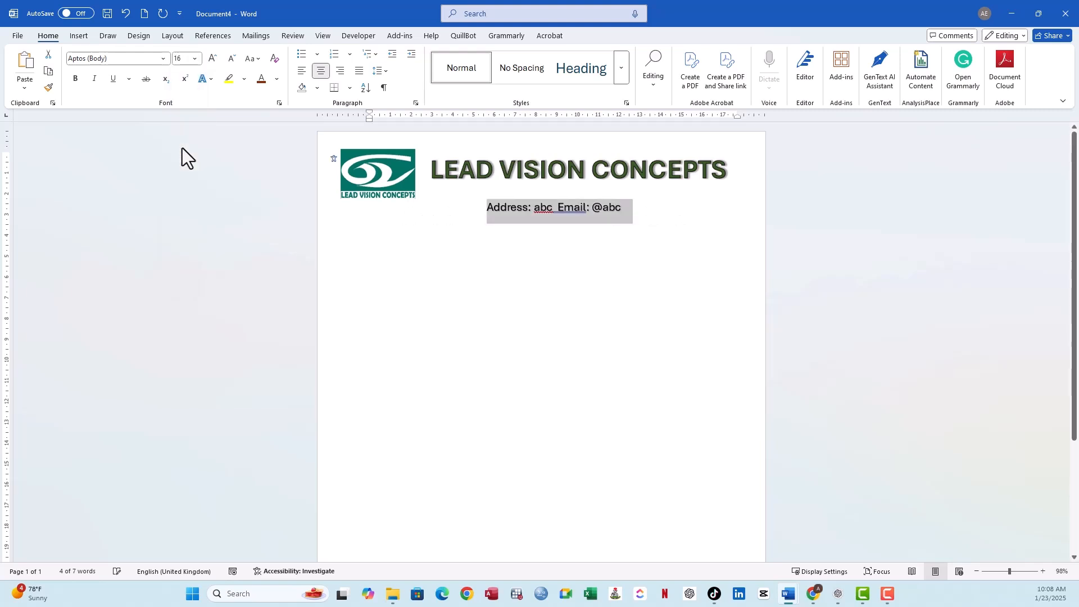
left_click(540, 189)
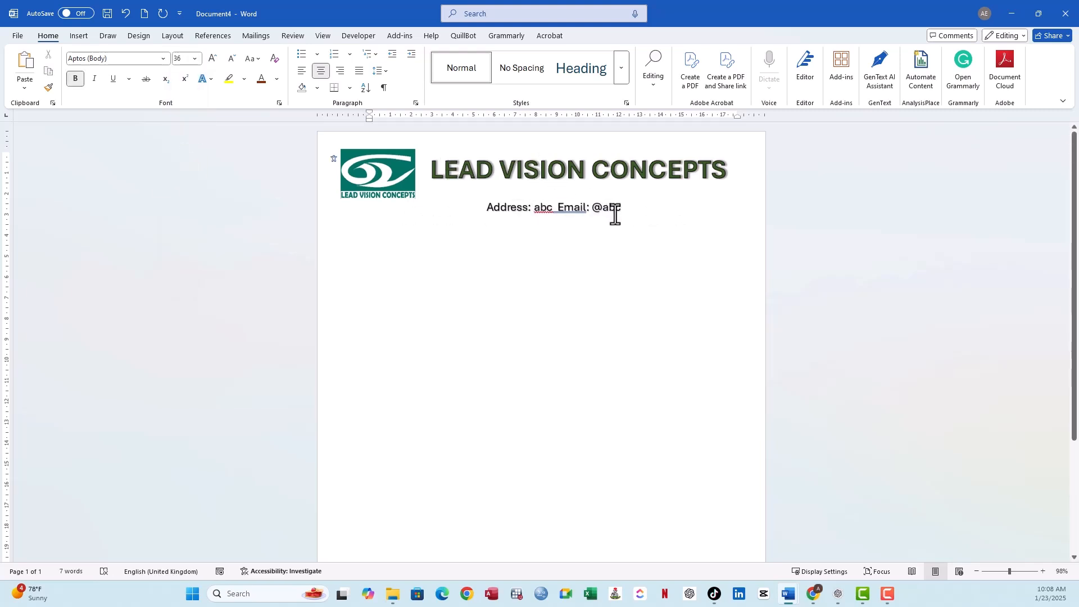
- Remove the space after the business name and contact line paragraphs and set their line spacing to 1.0
left_click_drag(626, 212, 430, 169)
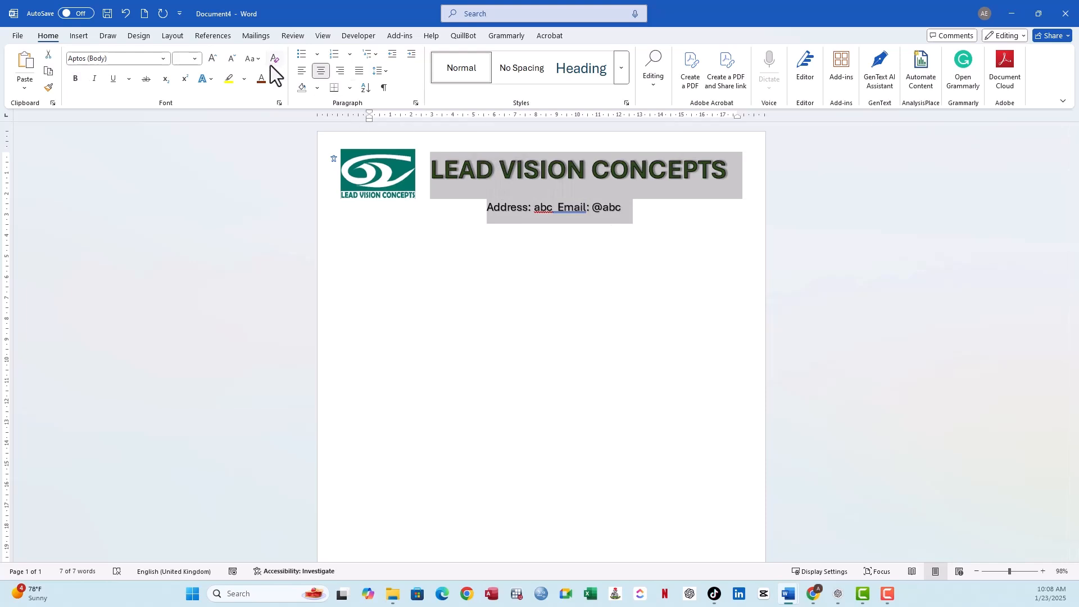
left_click(378, 69)
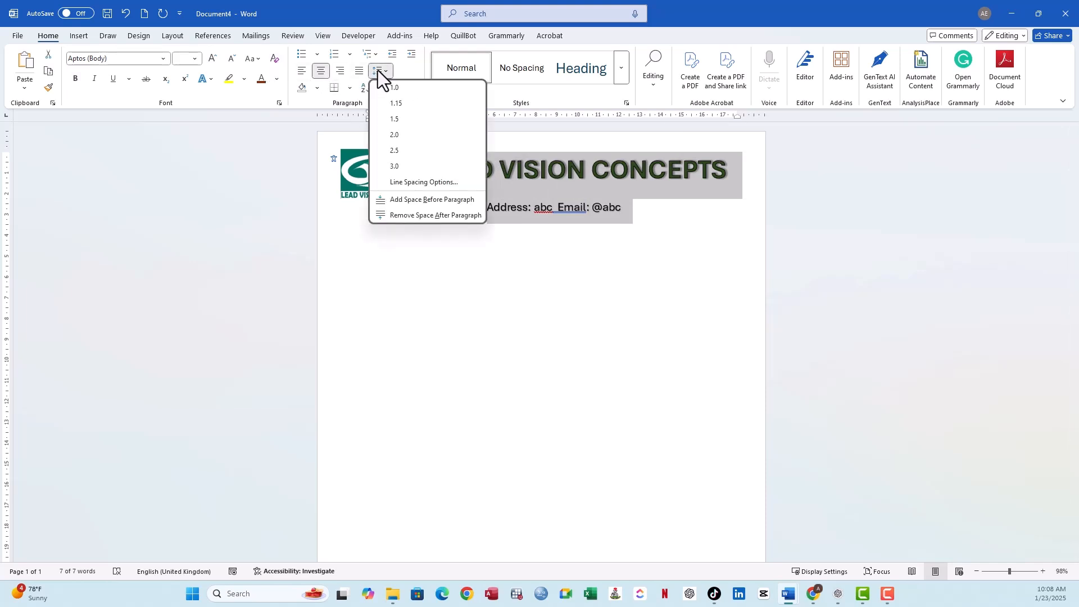
left_click(426, 216)
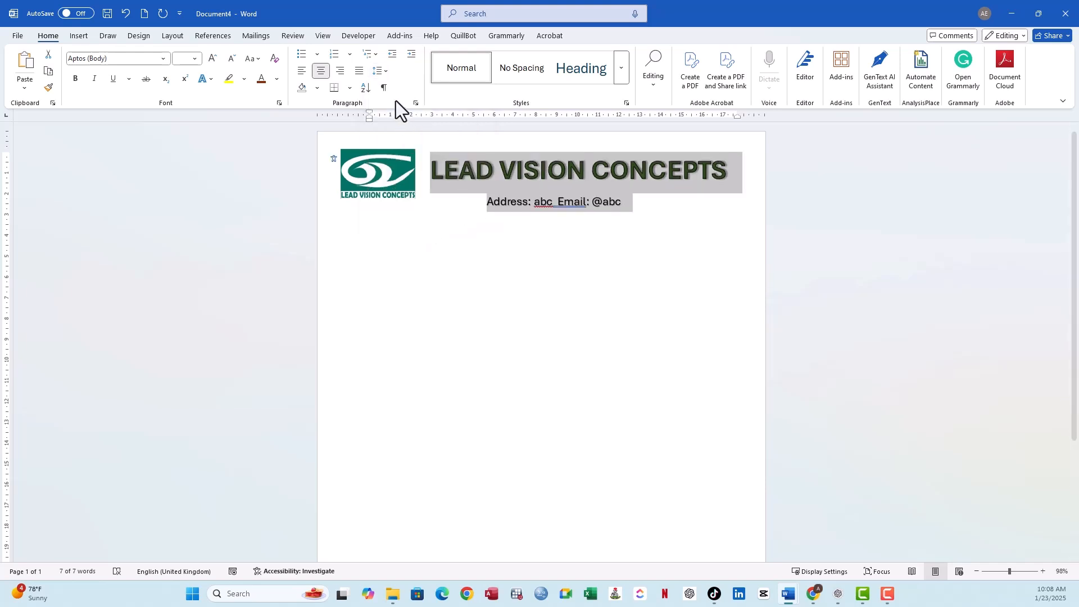
left_click(383, 71)
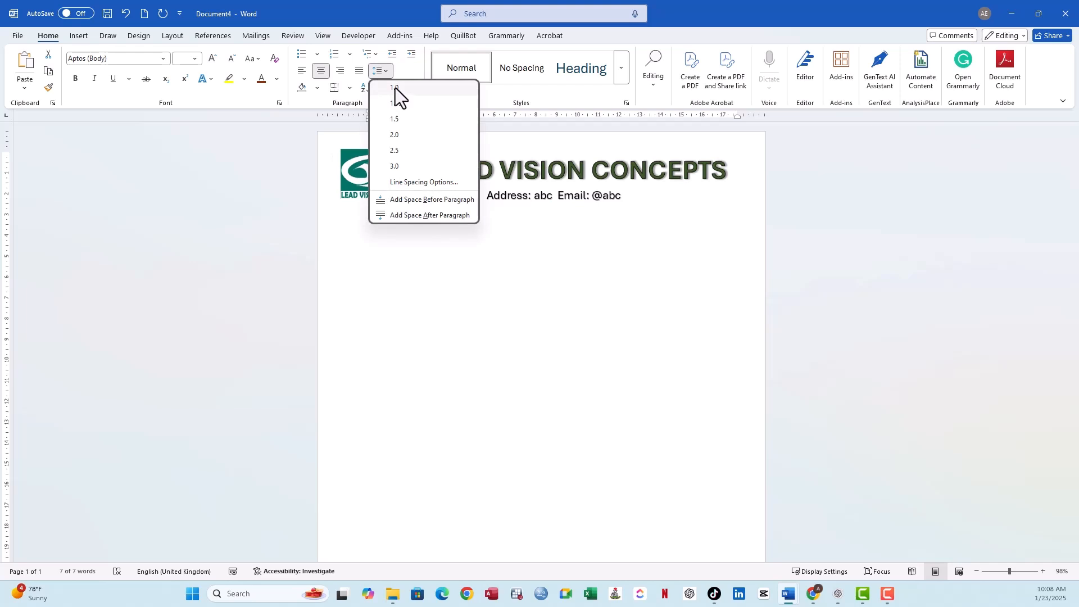
left_click(396, 87)
left_click(658, 234)
- Colour the contact line under the business name with the standard Red font colour
left_click_drag(657, 201, 502, 195)
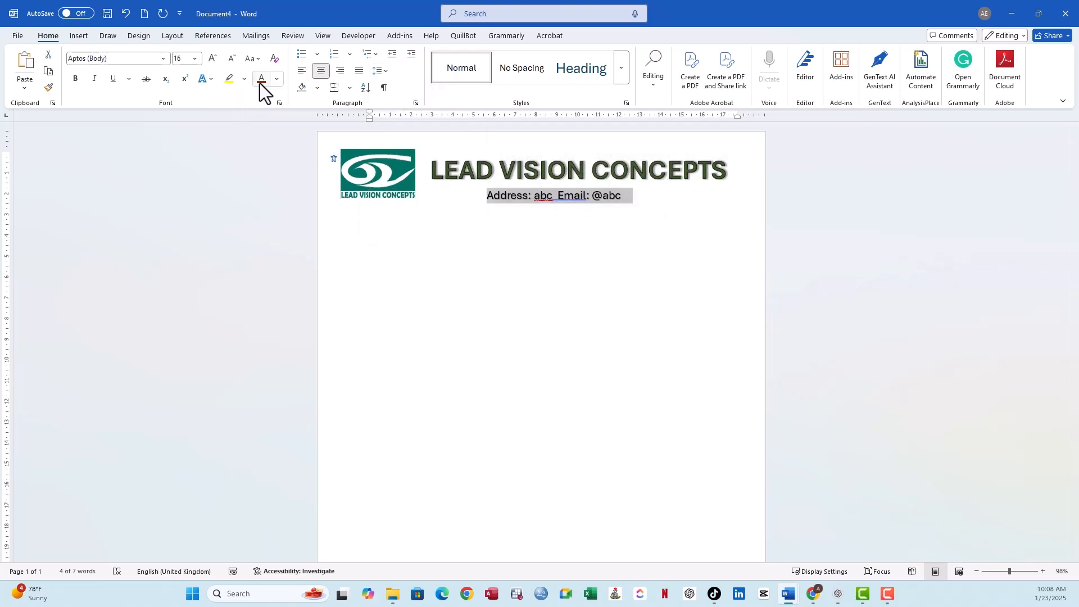
left_click(276, 79)
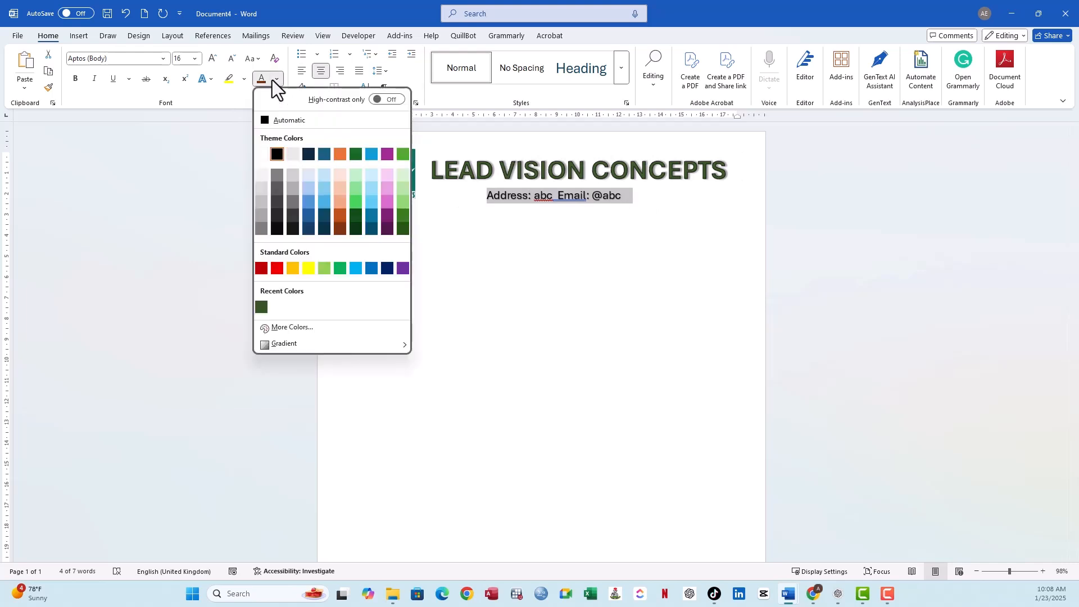
left_click(275, 266)
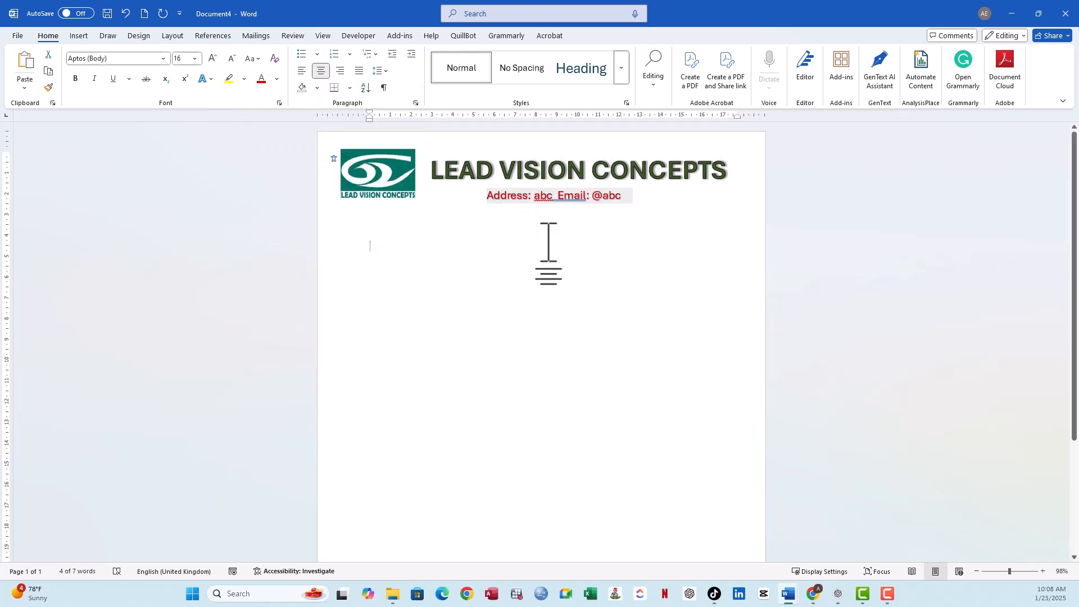
left_click(550, 239)
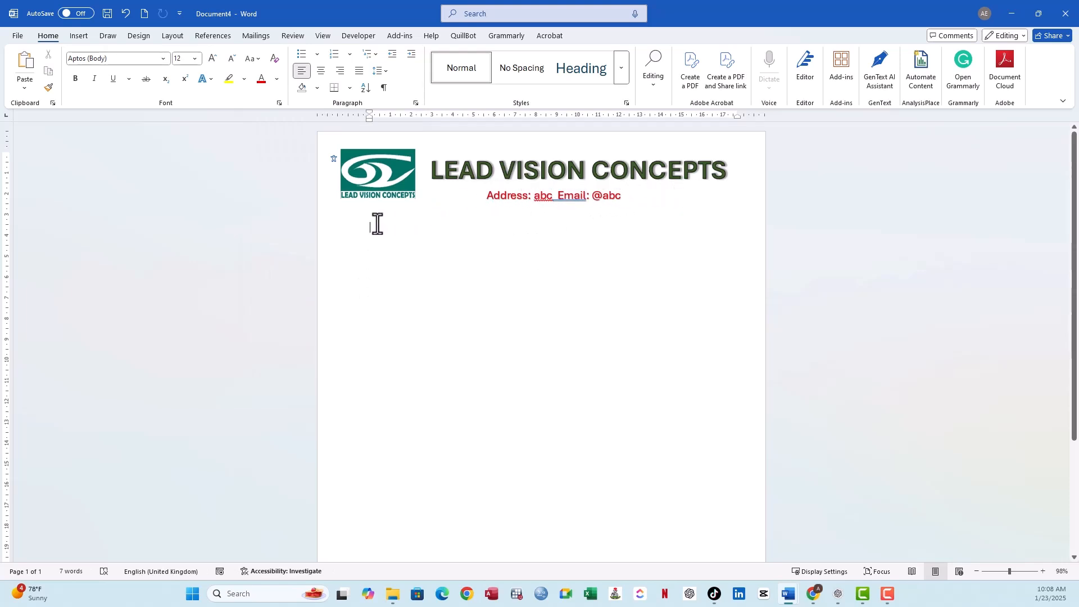
left_click(392, 181)
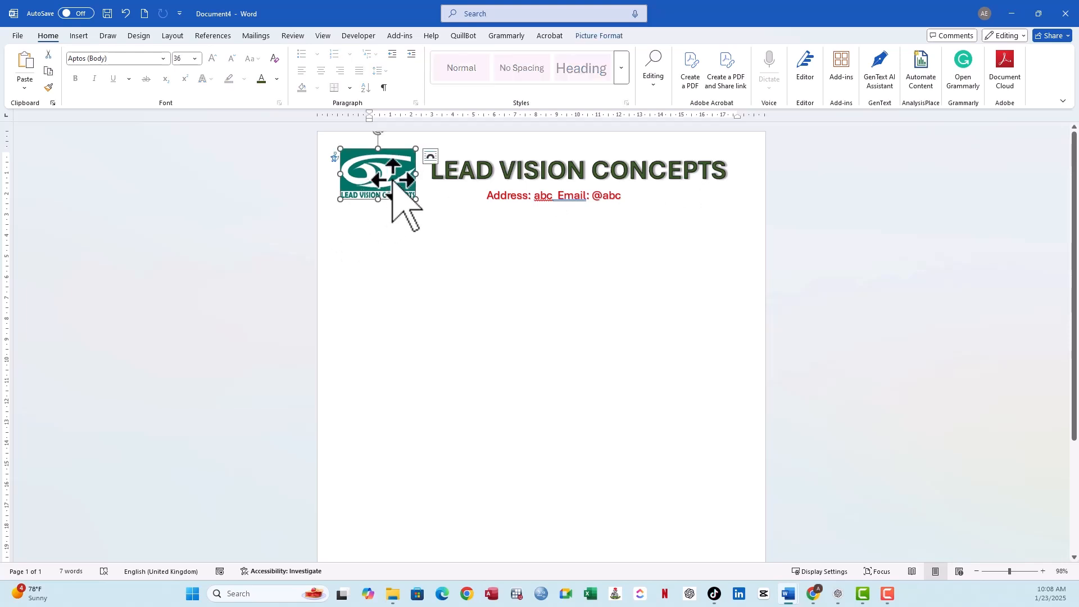
left_click(475, 170)
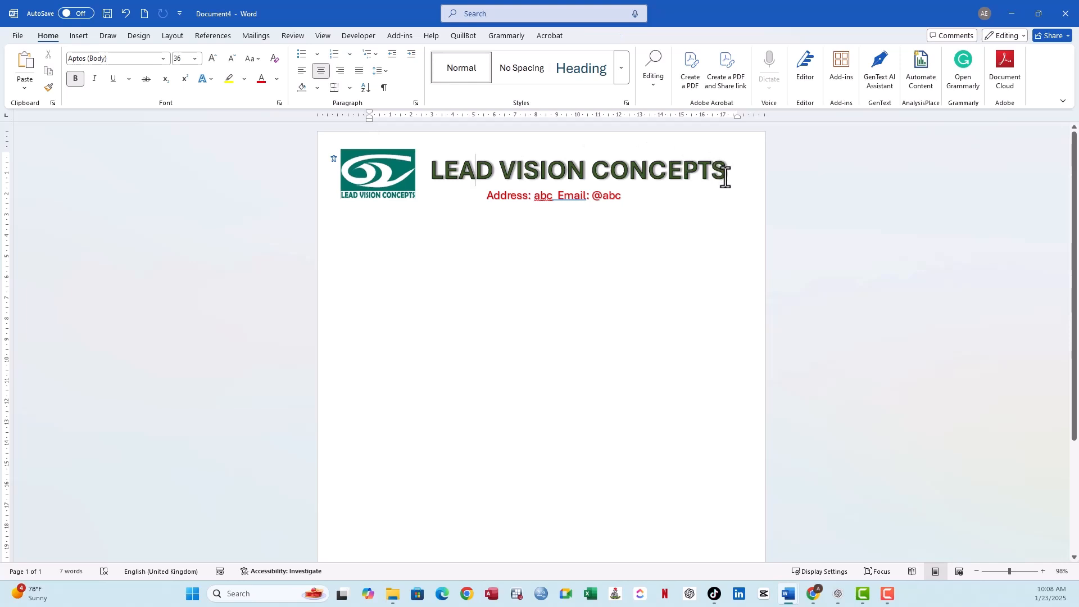
left_click_drag(723, 174, 436, 186)
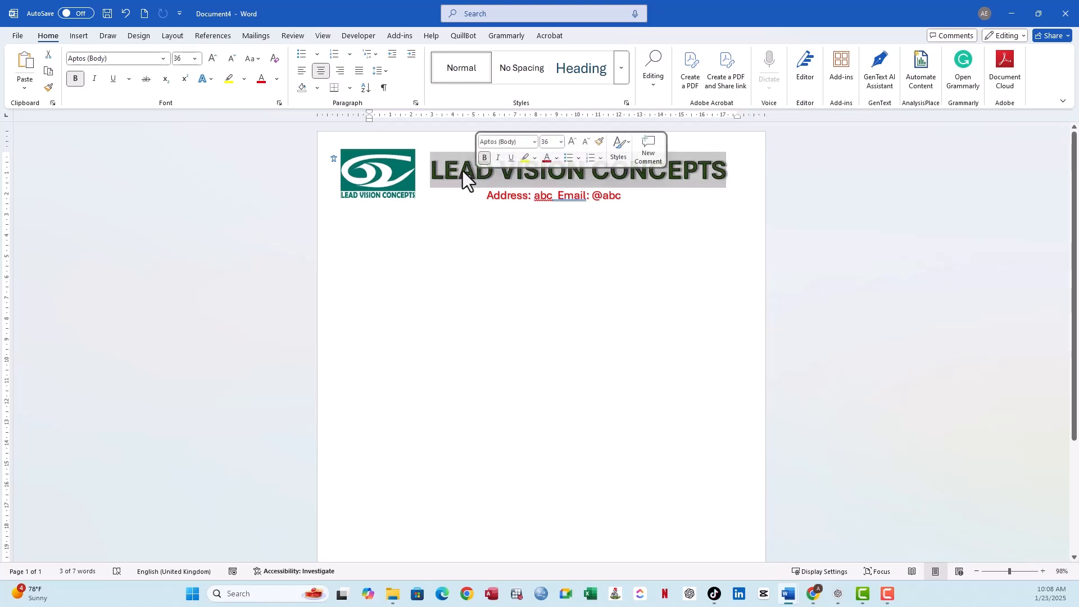
left_click(415, 181)
left_click(457, 228)
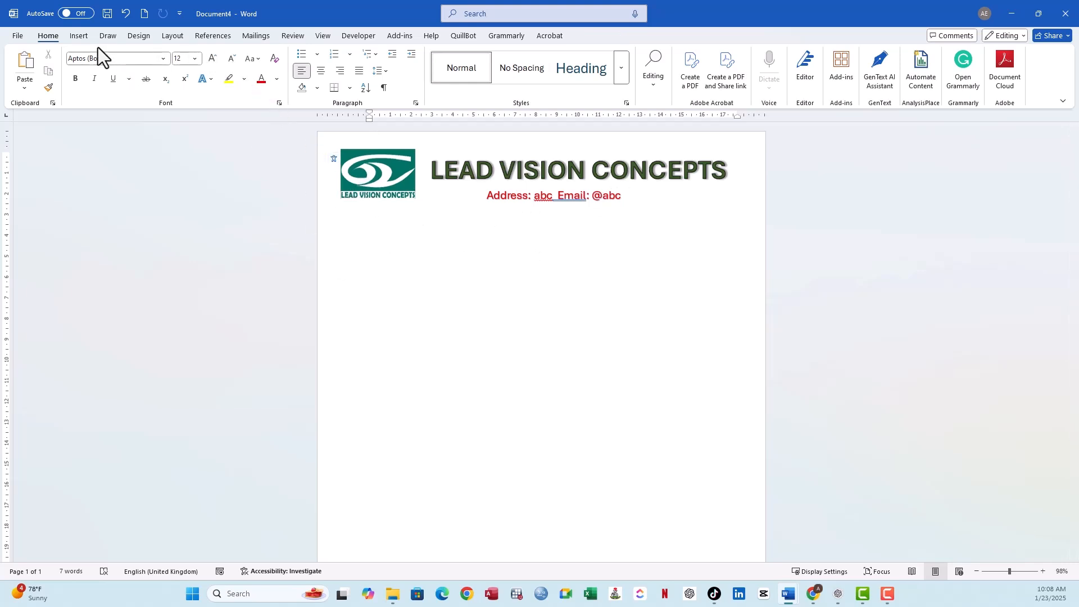
- Draw a rounded-corner rectangle about 21.3 cm high and 19 cm wide on the page below the contact line
left_click(81, 38)
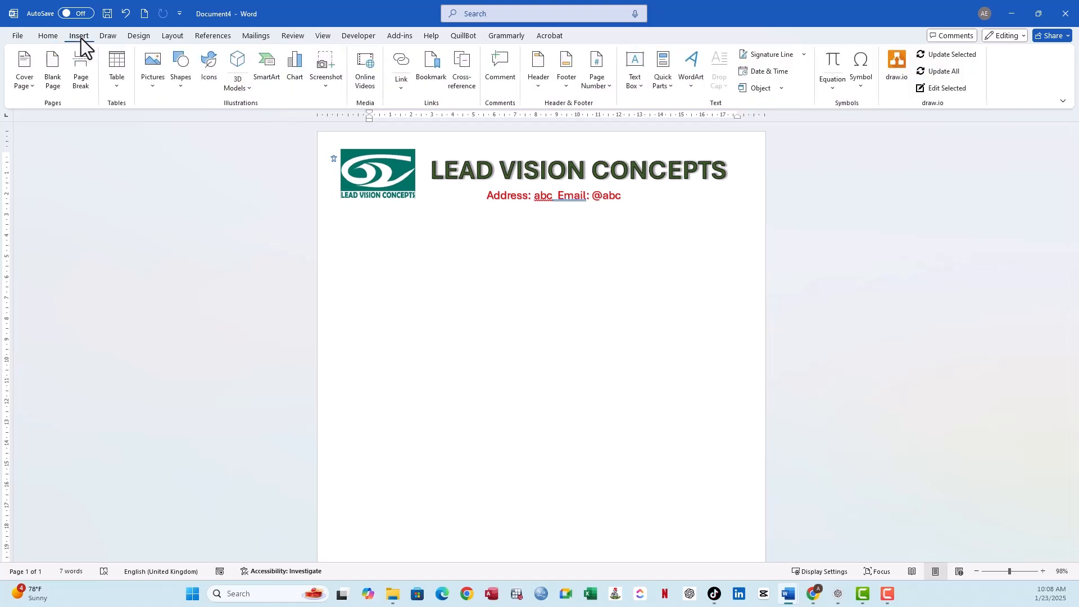
left_click(177, 80)
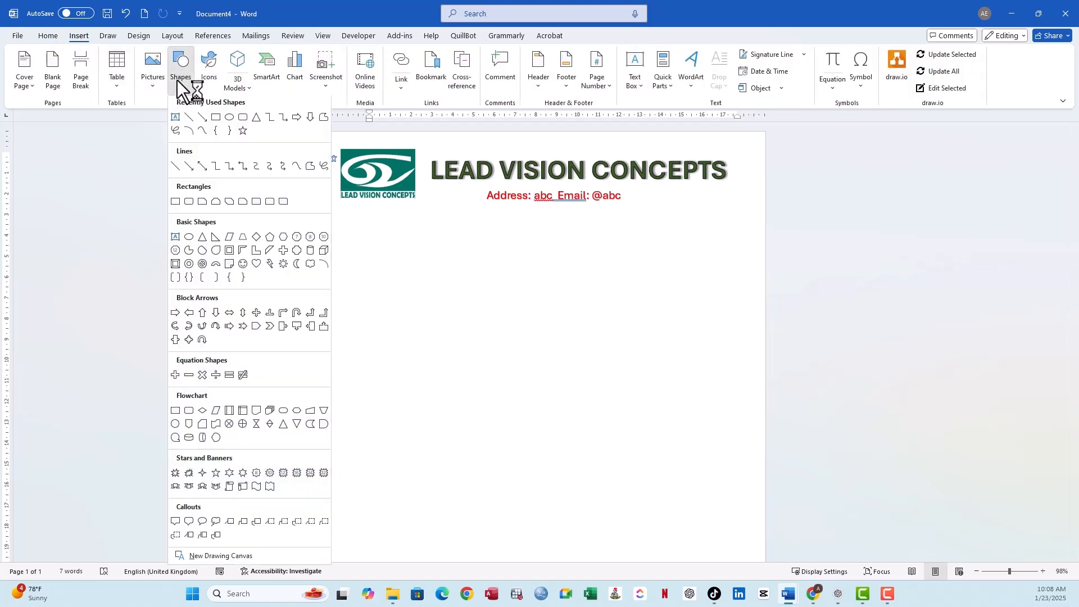
left_click(239, 117)
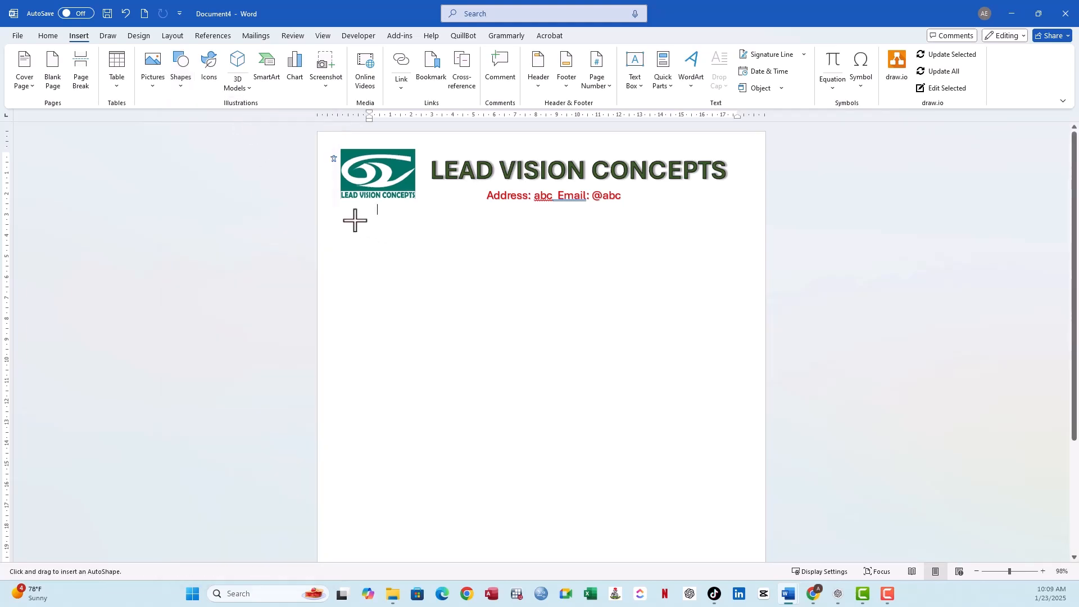
mouse_move(349, 216)
left_mouse_down()
mouse_move(646, 383)
mouse_move(718, 559)
mouse_move(747, 560)
mouse_move(749, 572)
mouse_move(744, 554)
mouse_move(747, 602)
mouse_move(750, 496)
mouse_move(741, 548)
left_mouse_up()
- Enlarge the rounded rectangle to about 22.78 cm high and 19.91 cm wide, and make its corners much less rounded
scroll(682, 410, "down", 2)
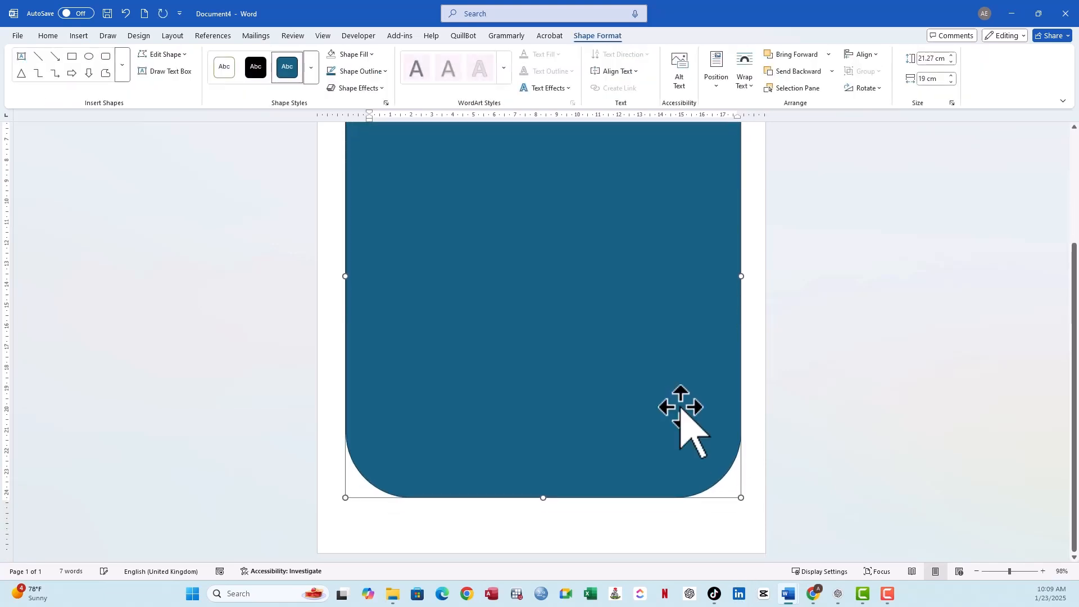
left_click_drag(540, 497, 542, 529)
scroll(564, 369, "up", 3)
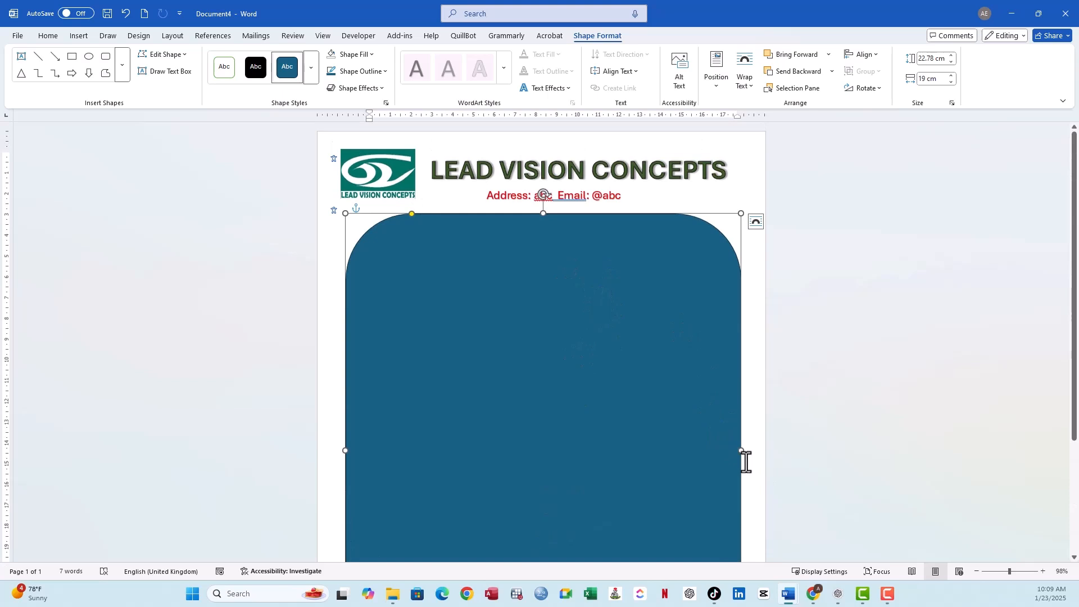
left_click_drag(742, 452, 751, 450)
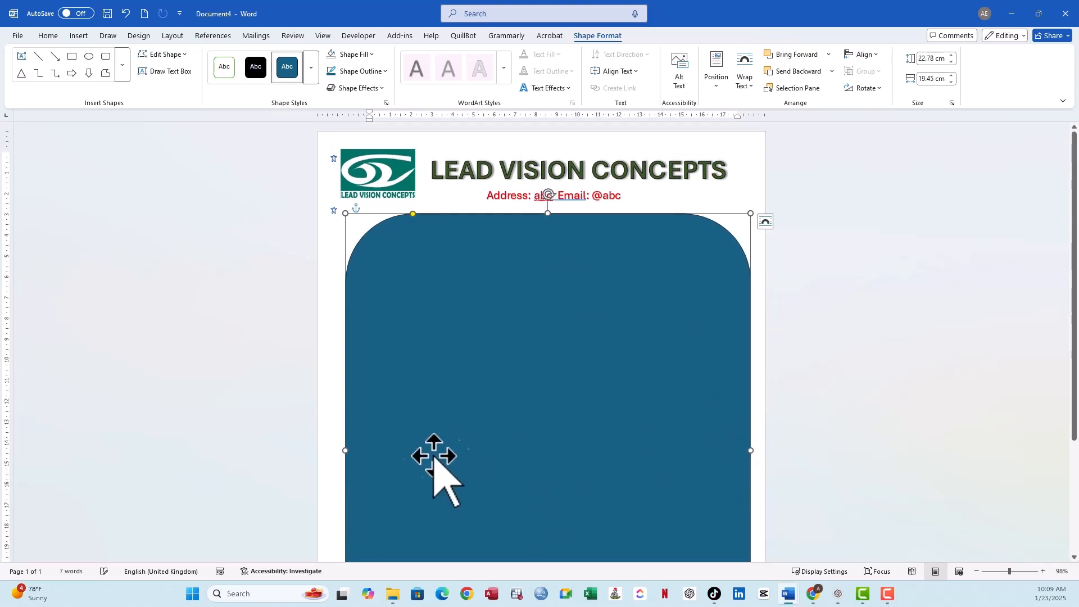
left_click_drag(346, 450, 336, 450)
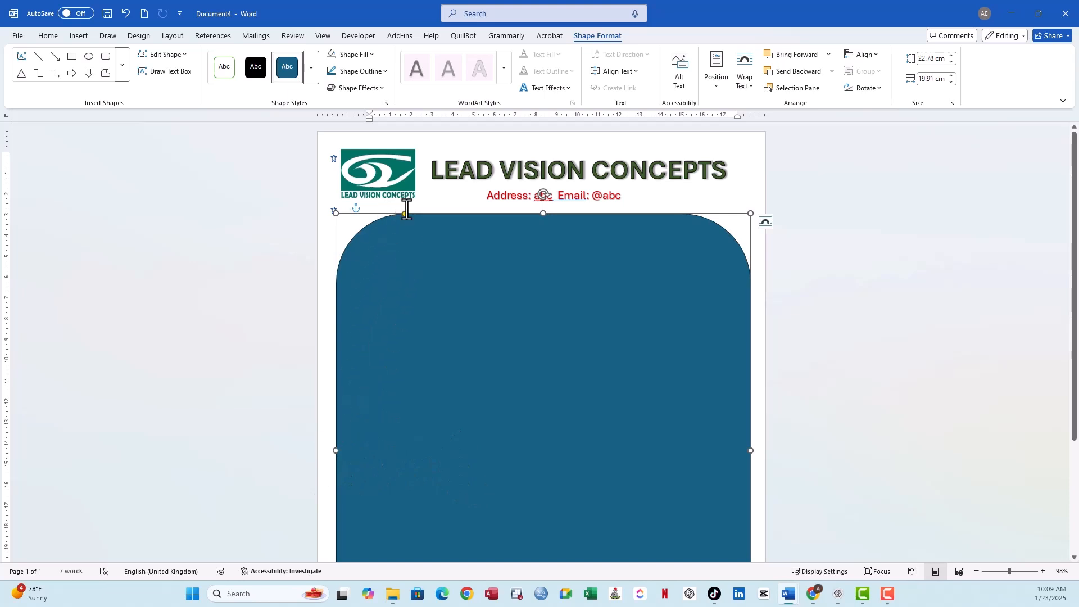
left_click_drag(402, 229, 347, 220)
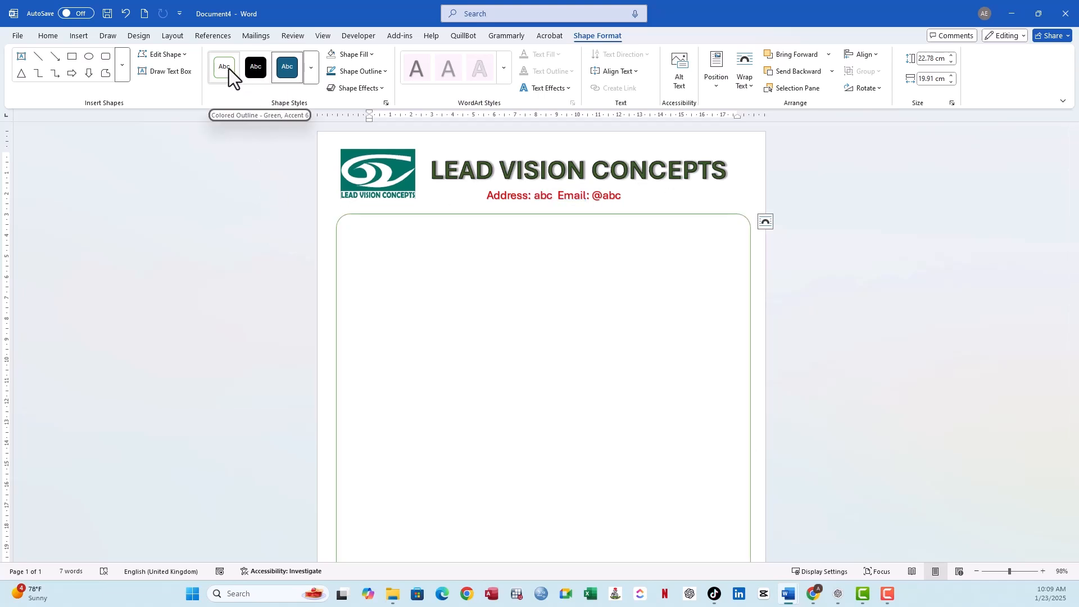
- Give the rounded rectangle the Colored Outline - Green, Accent 6 style and set its fill to No Fill
left_click(228, 69)
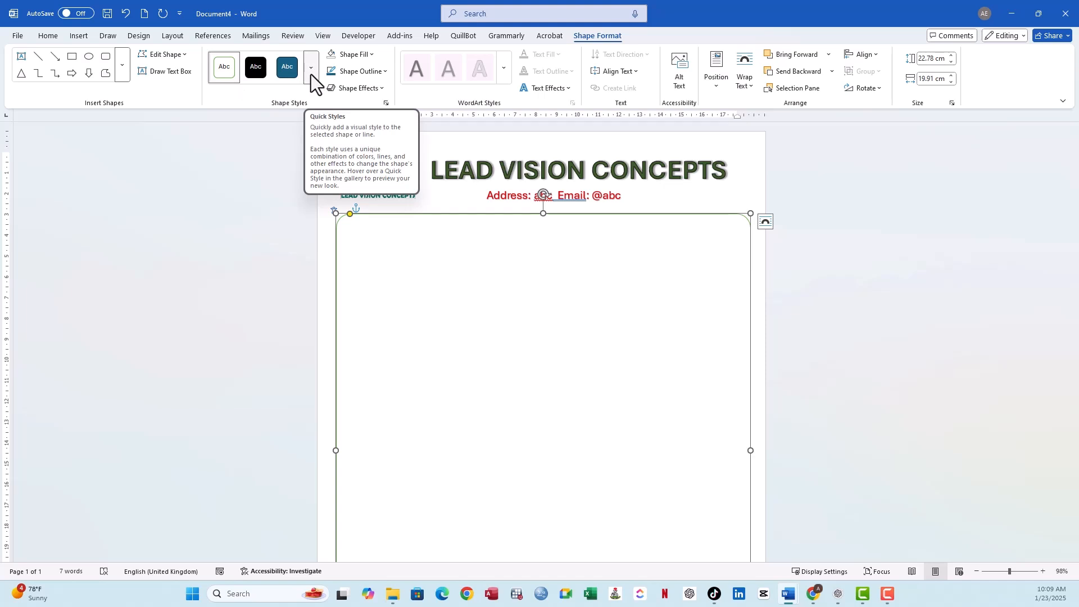
left_click(372, 53)
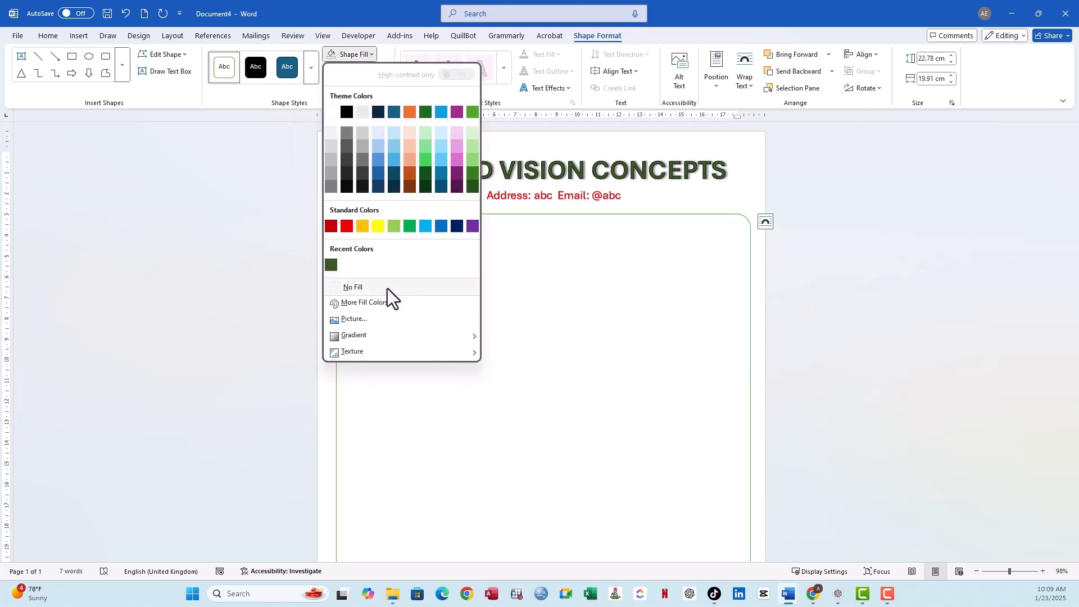
left_click(387, 287)
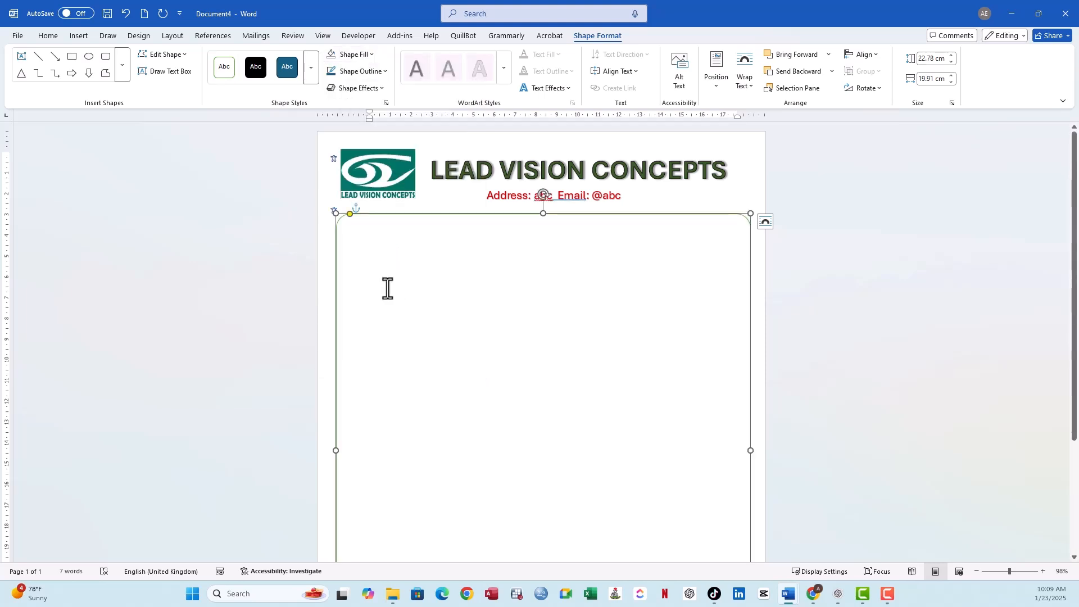
left_click(746, 166)
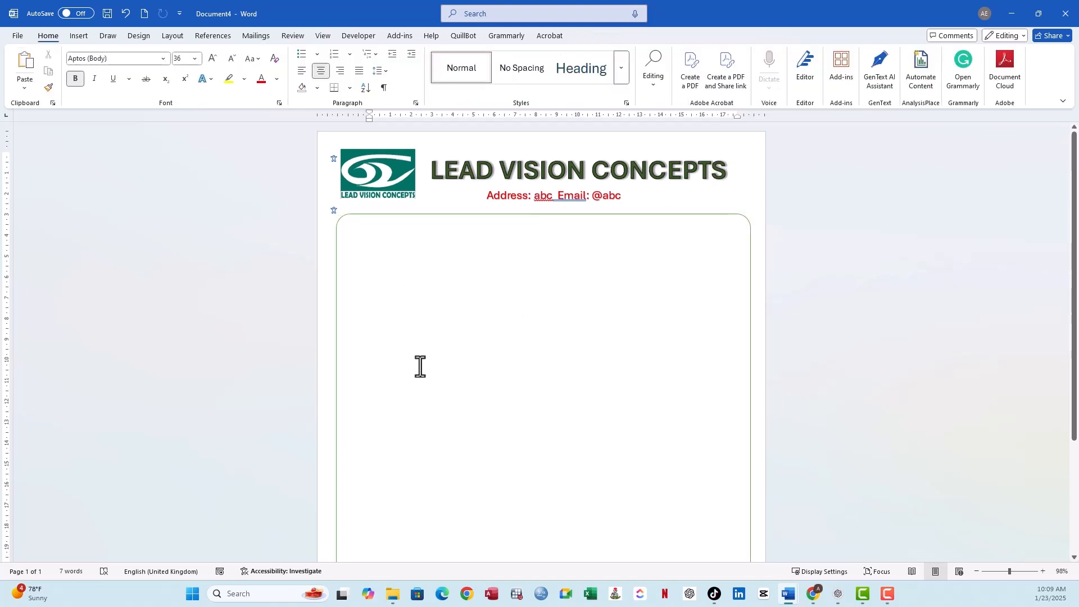
scroll(416, 365, "down", 3)
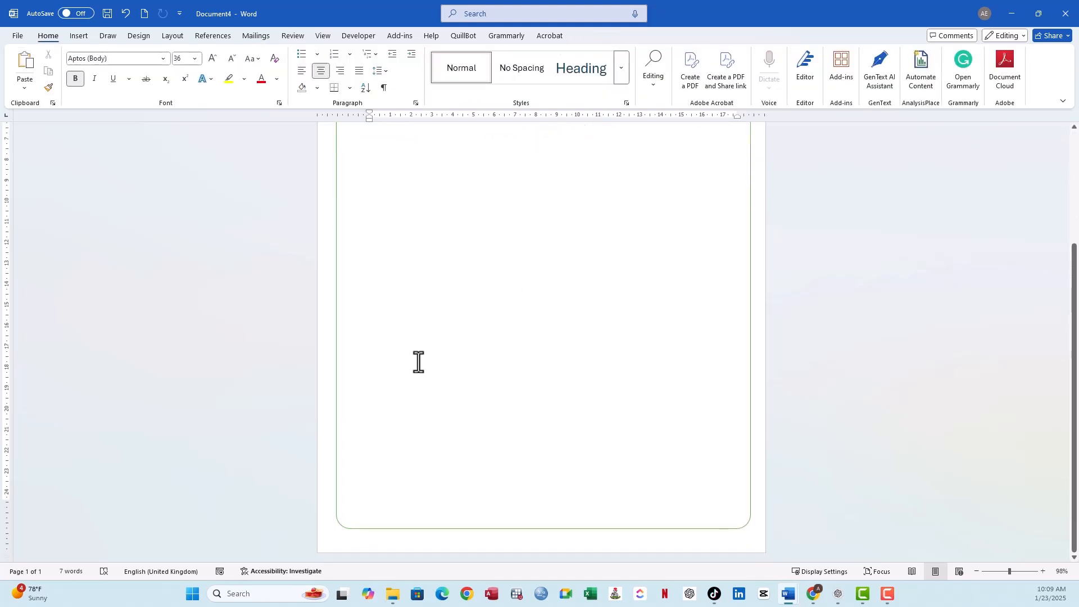
scroll(418, 361, "up", 3)
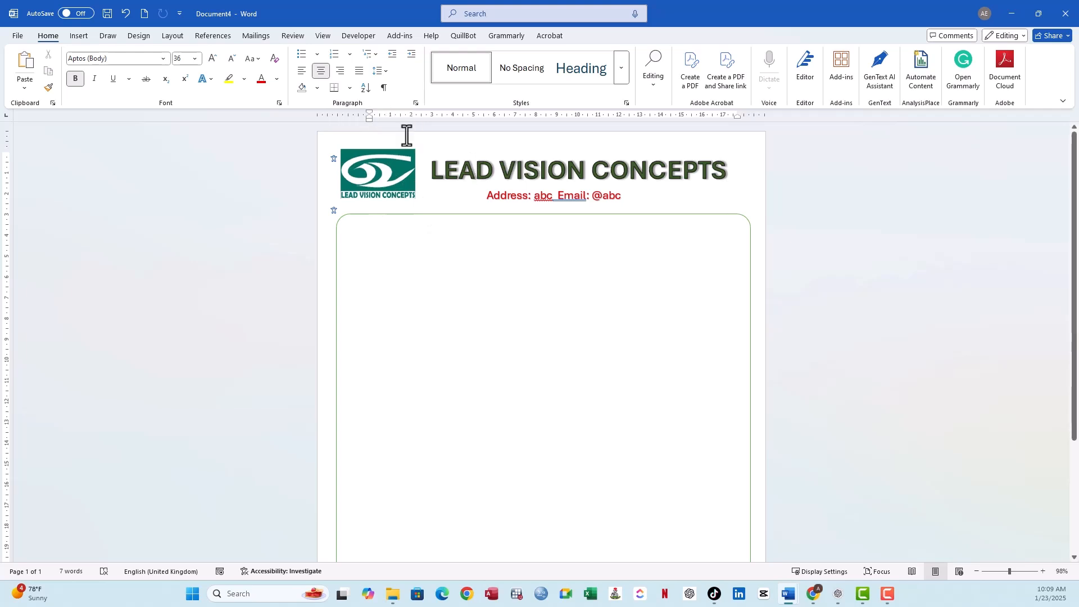
- Try out the letter body by entering "Dear Sir" inside the border, and delete this sample text again
left_click(354, 175)
left_click(365, 235)
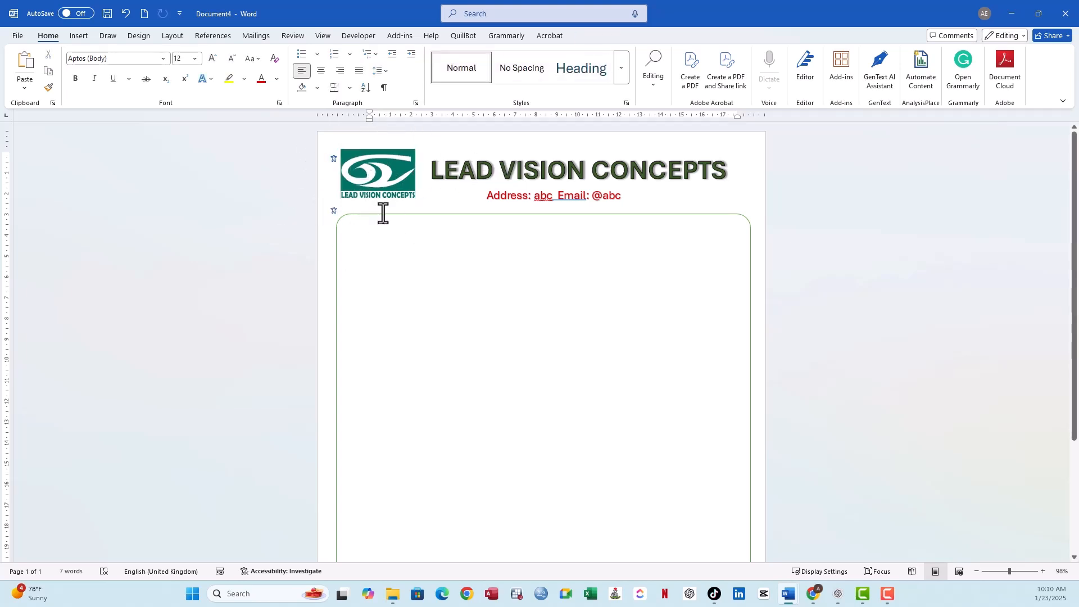
left_click(384, 217)
left_click(366, 246)
type("Add")
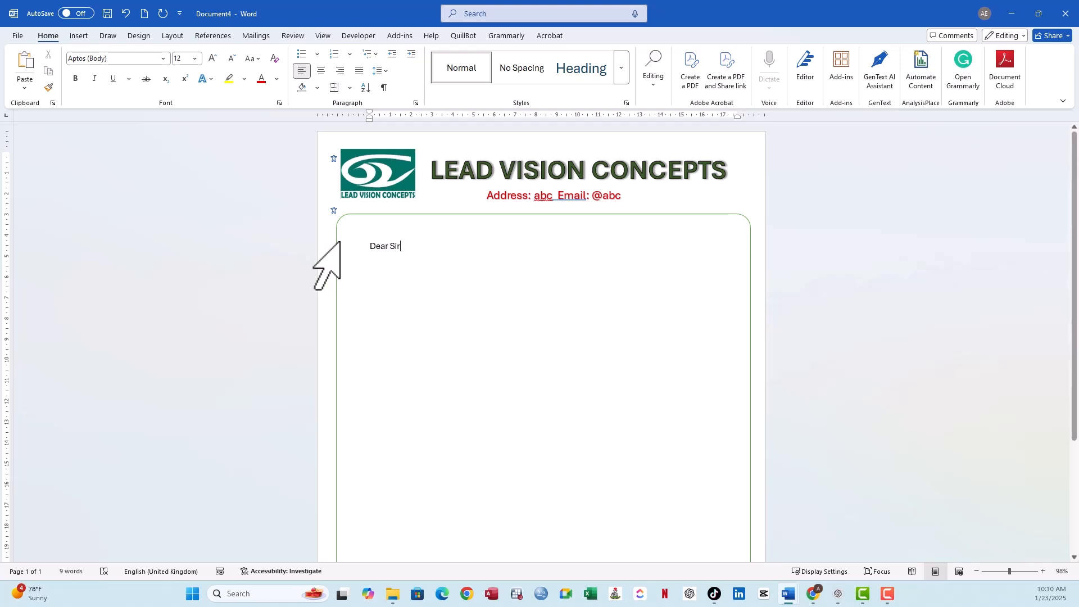
left_click_drag(414, 244, 368, 244)
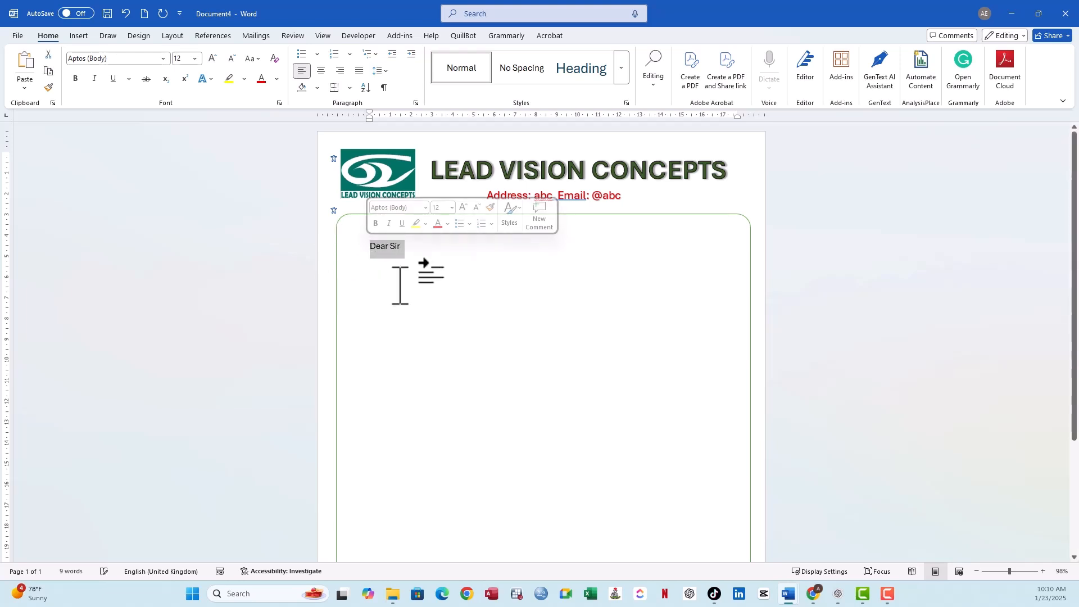
key("BackSpace")
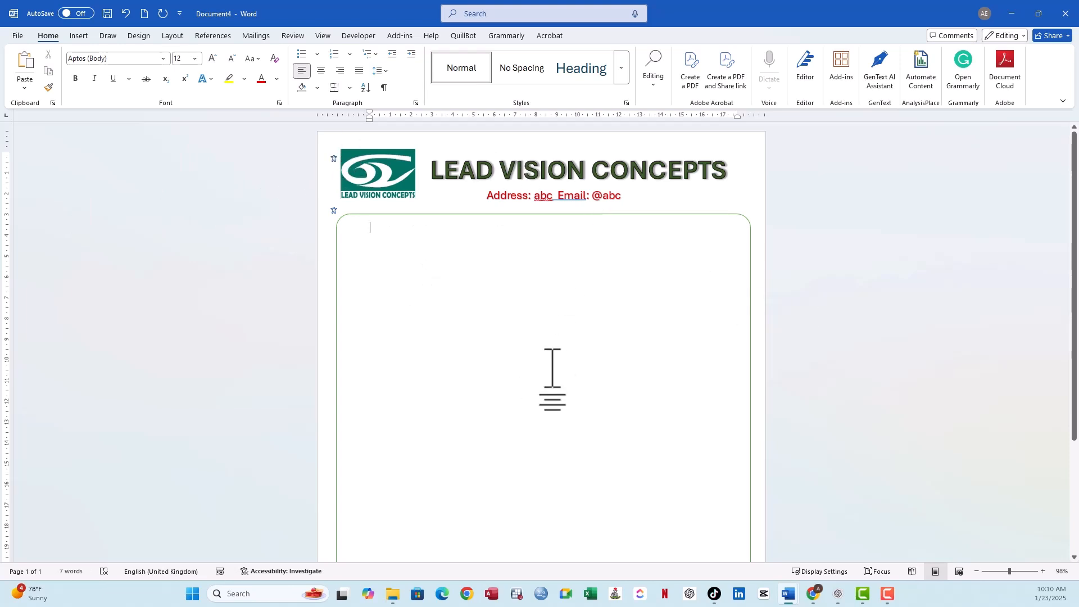
scroll(632, 402, "down", 5)
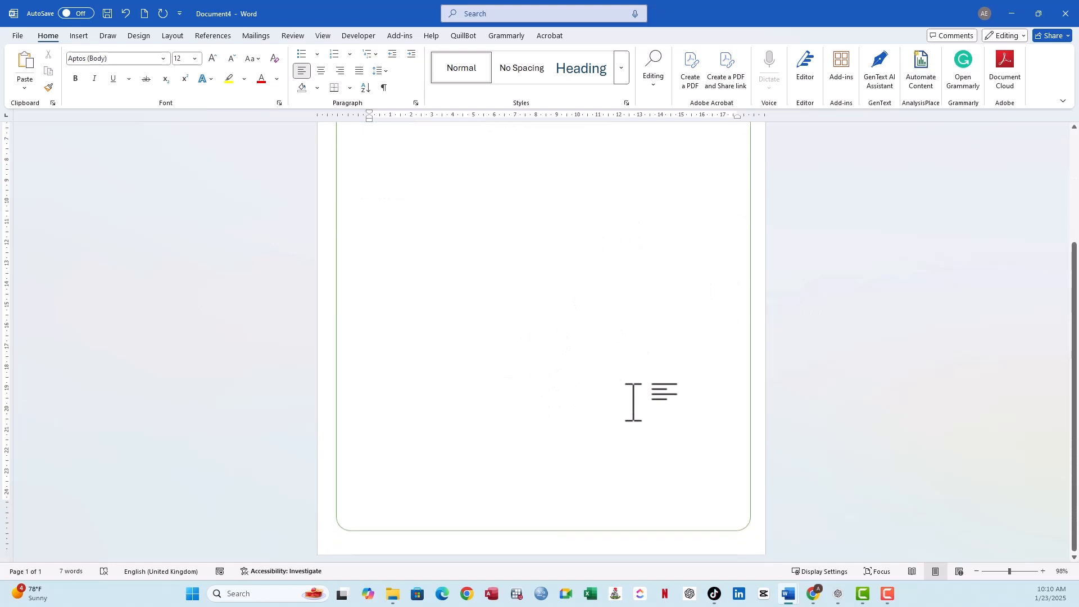
scroll(650, 330, "up", 5)
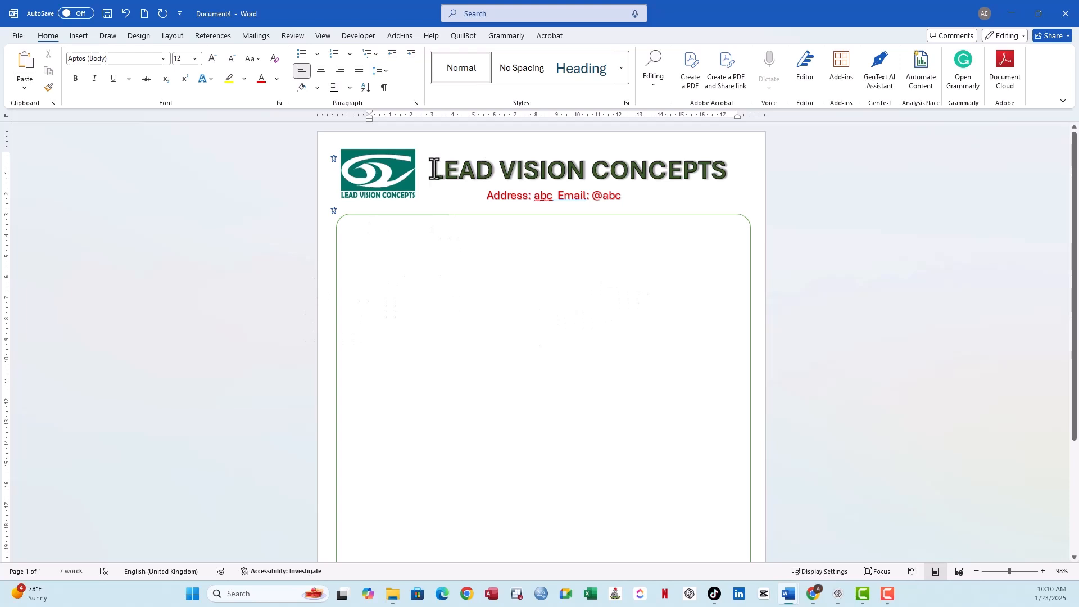
left_click_drag(434, 169, 649, 174)
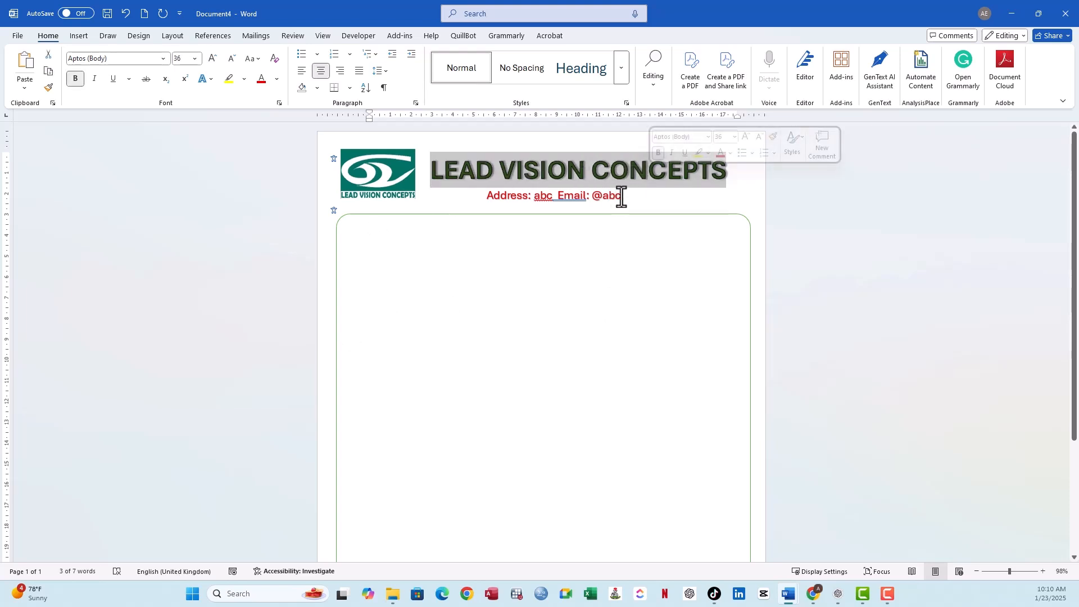
left_click(621, 196)
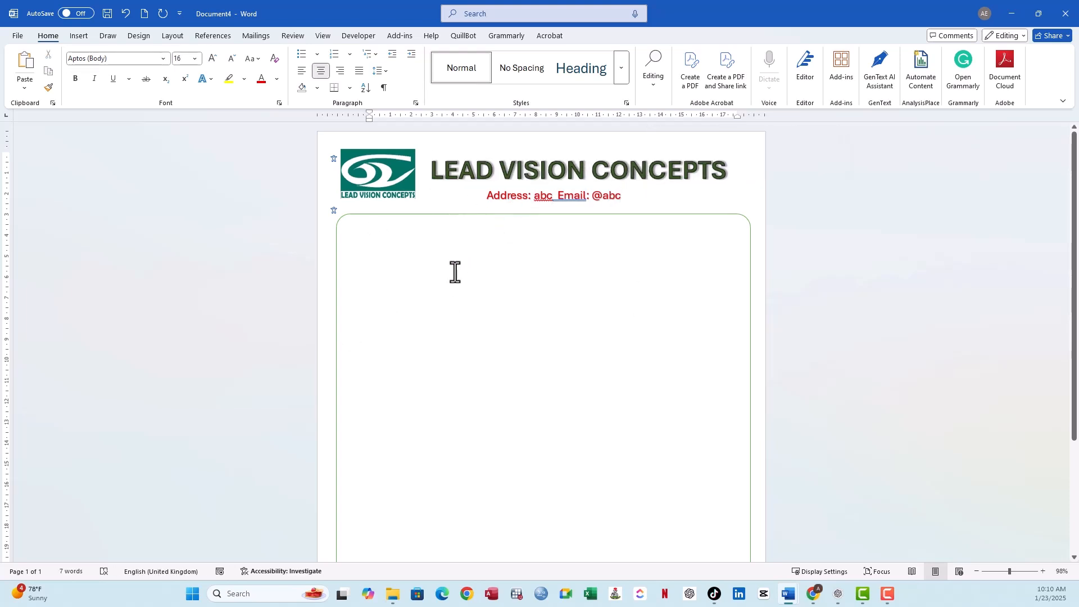
left_click(751, 458)
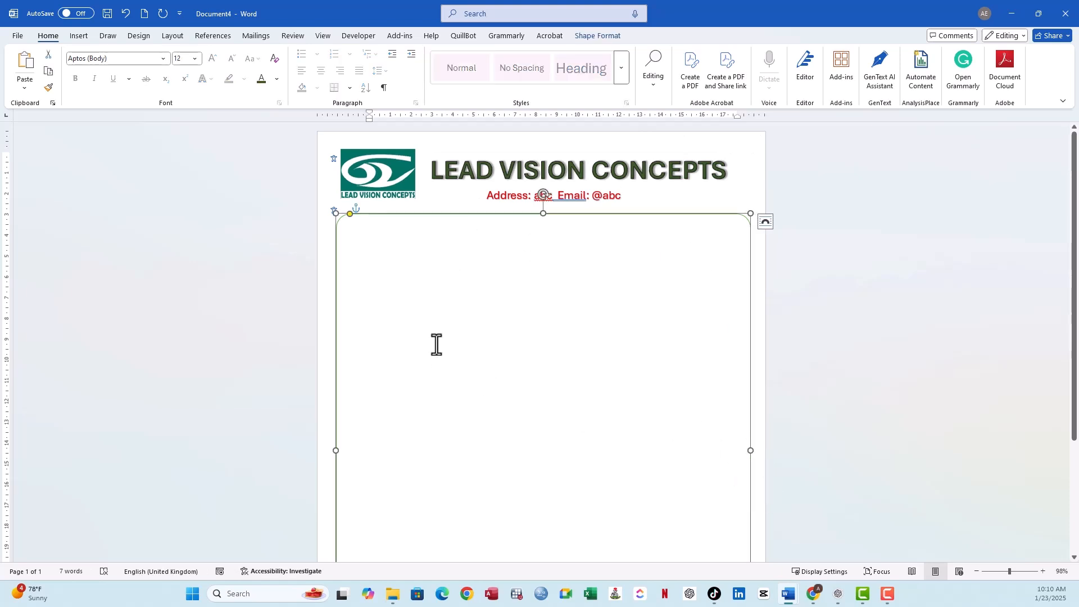